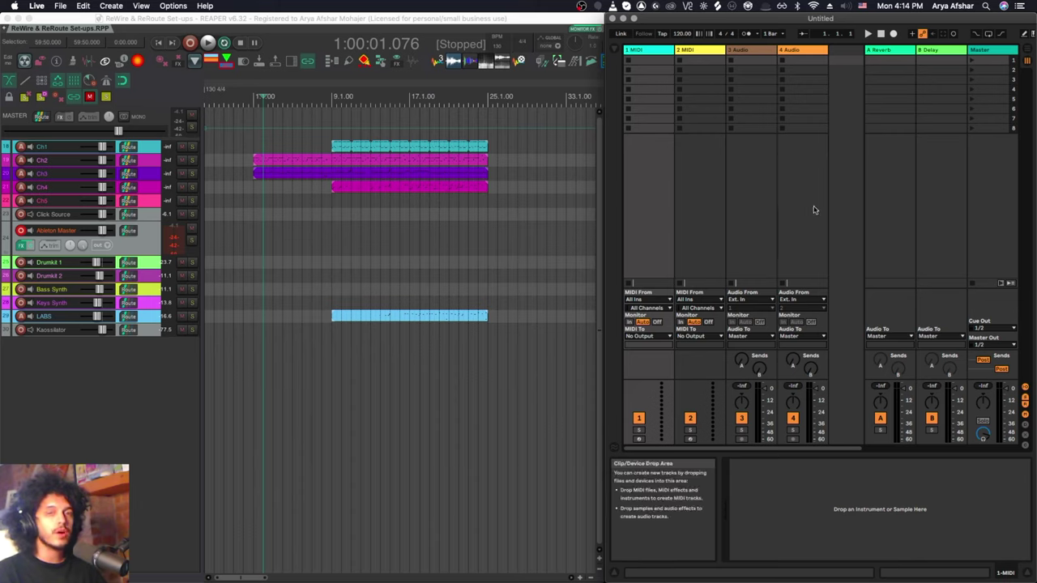
Step: Open REAPER's Preferences on the MIDI Devices page, which lists the IAC Driver inputs and outputs
left_click(278, 356)
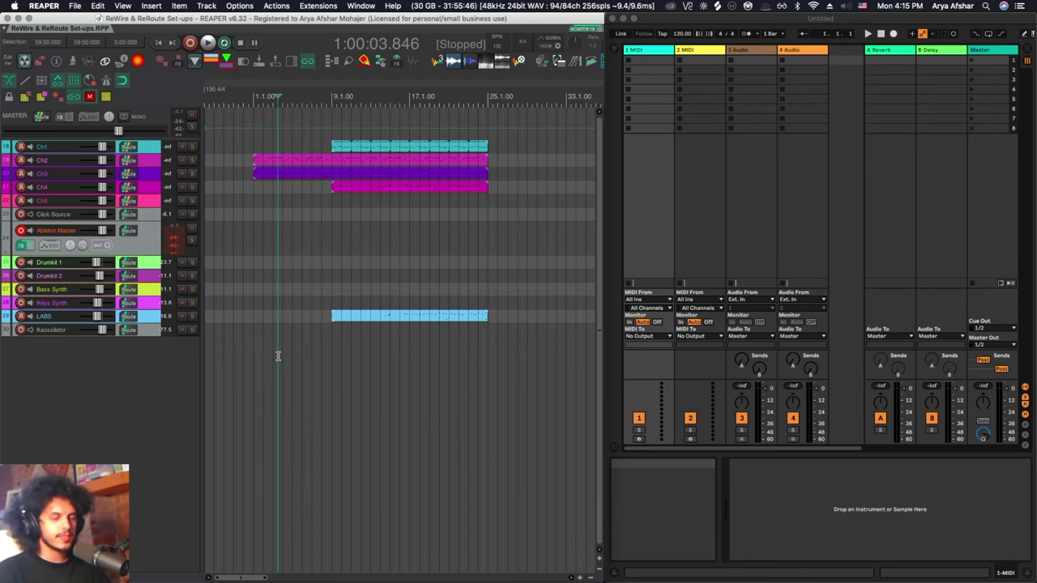
key("super+comma")
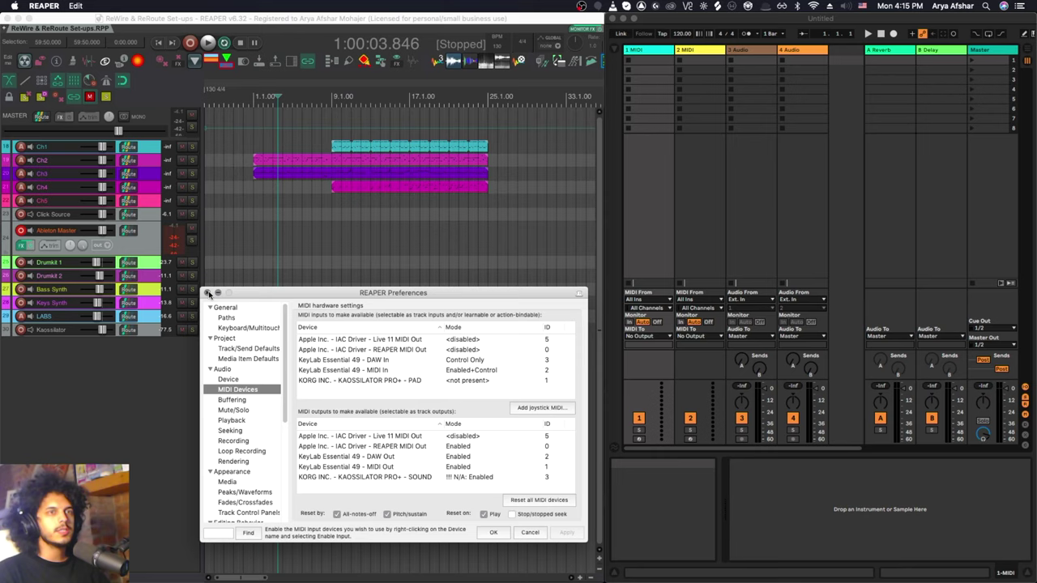
Step: Close REAPER's Preferences and return the edit cursor to the project start
left_click(208, 293)
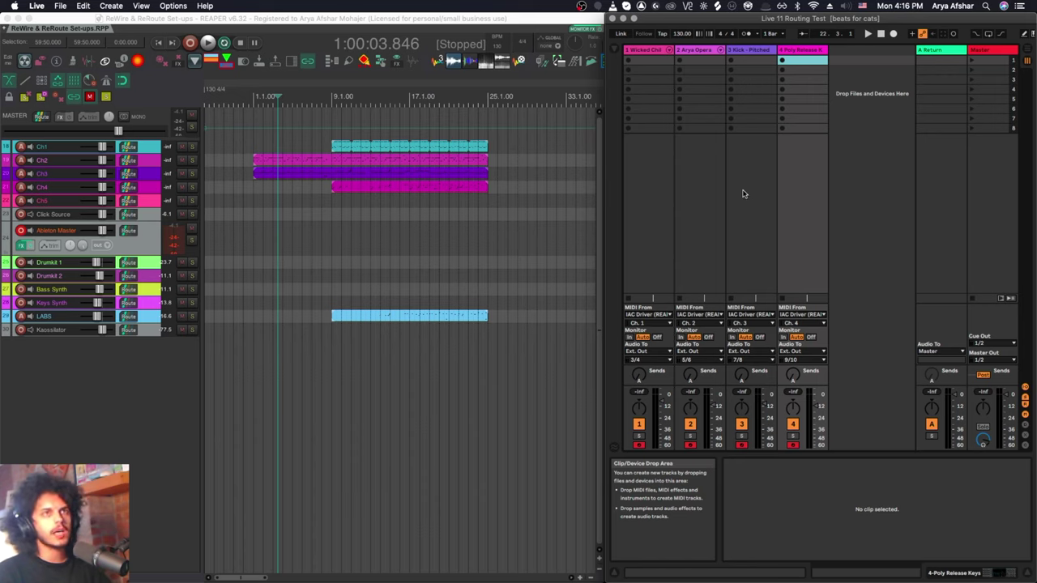
left_click(251, 225)
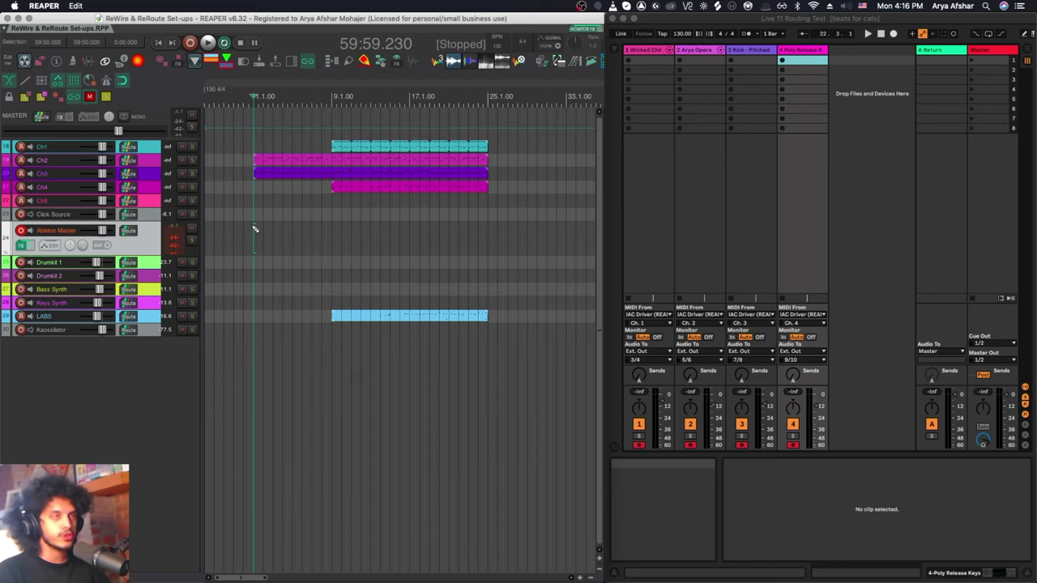
Step: Enable 'Send clock to this device' on IAC Driver REAPER MIDI Out so it reads Enabled+Clock
key("super+comma")
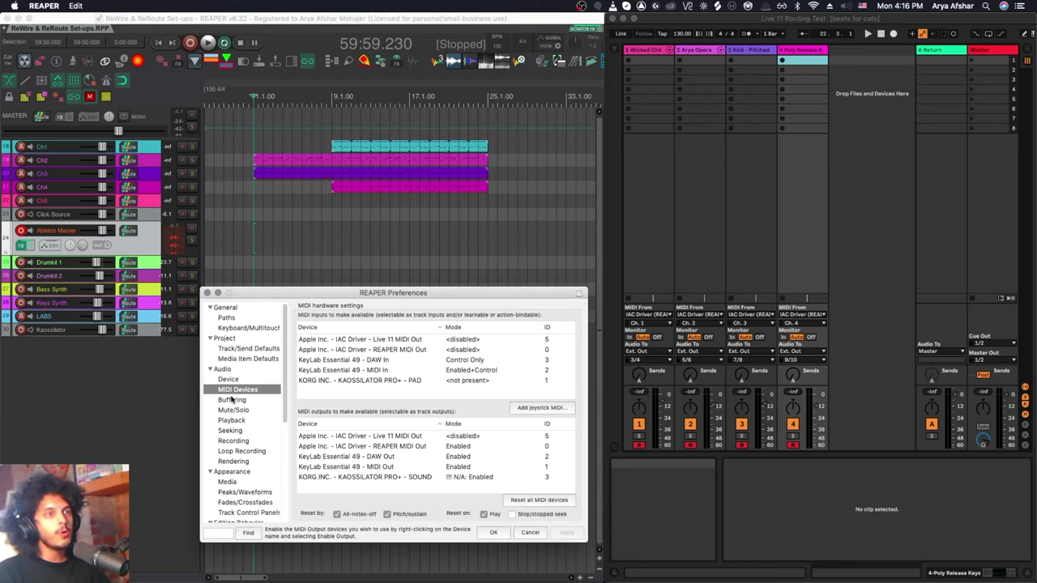
double_click(459, 448)
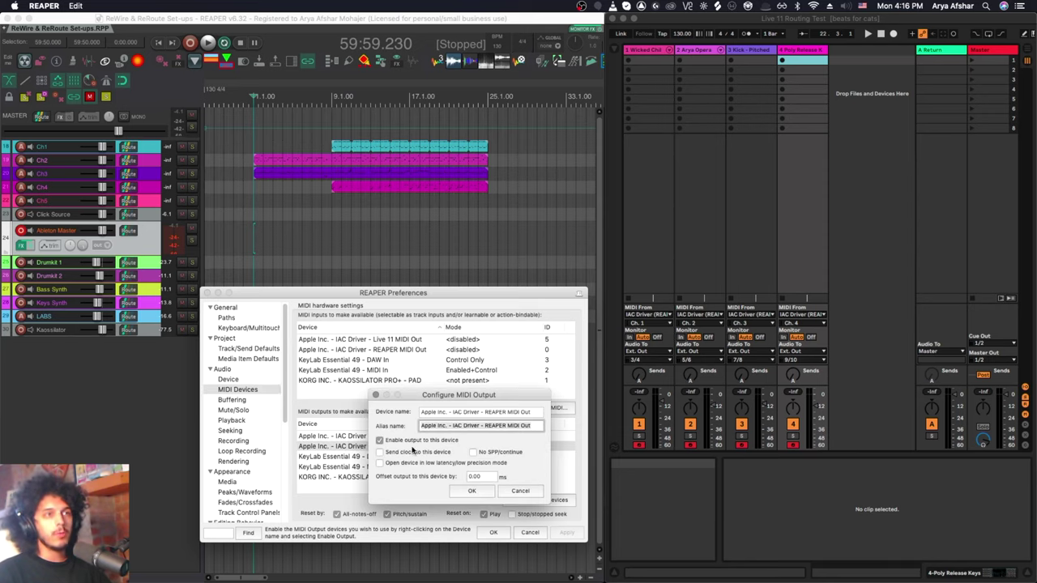
left_click(465, 492)
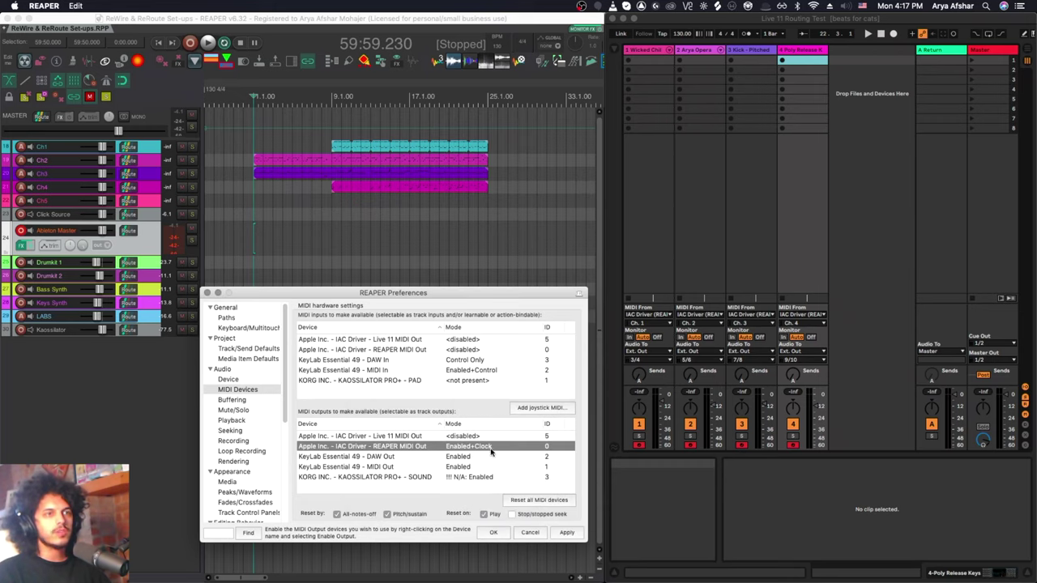
left_click(566, 532)
left_click(492, 533)
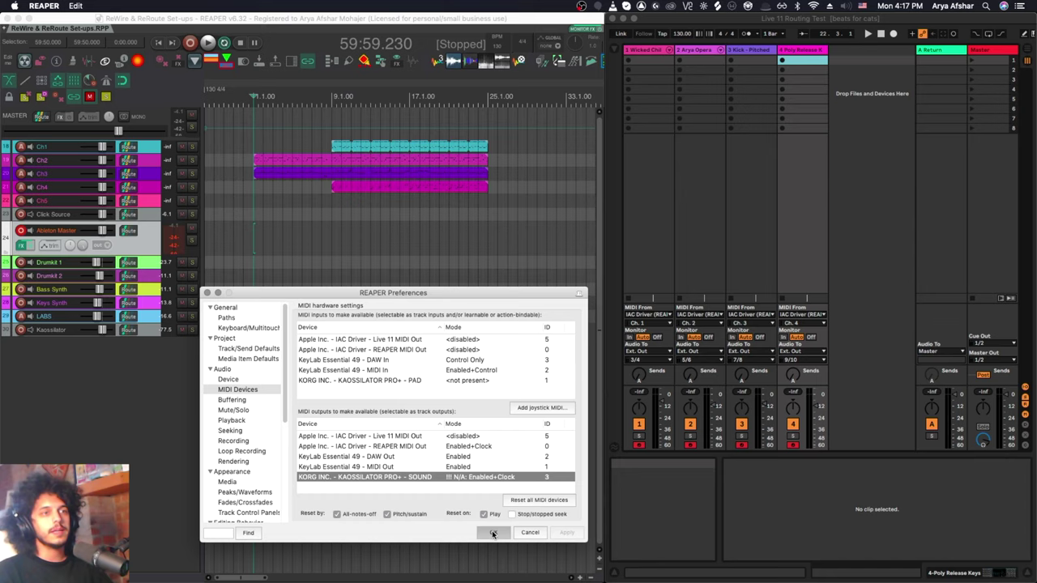
Step: In Live's Link/Tempo/MIDI preferences, tick Sync for the IAC Driver (REAPER MIDI Out) input
left_click(869, 227)
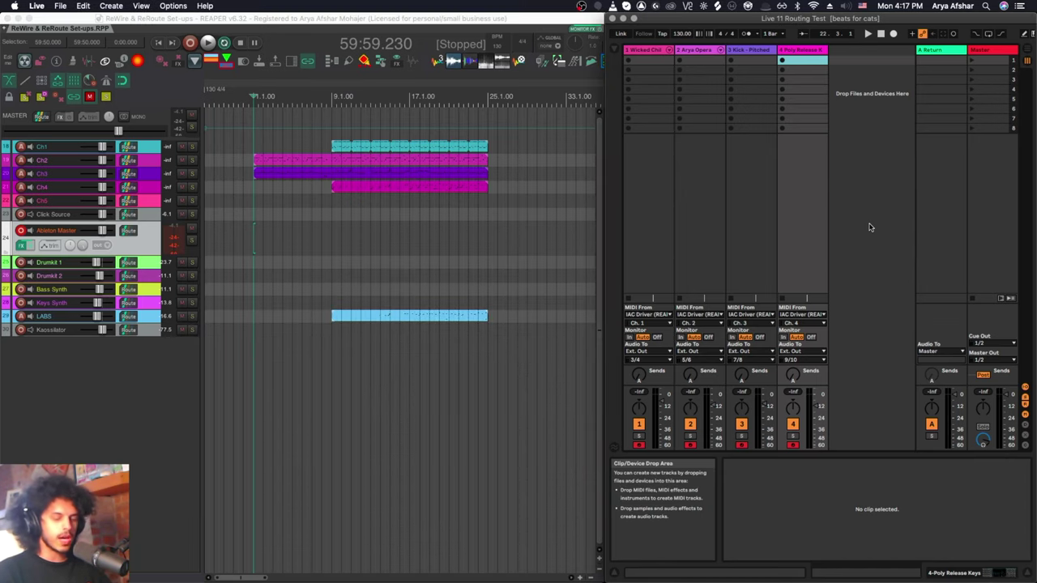
key("super+comma")
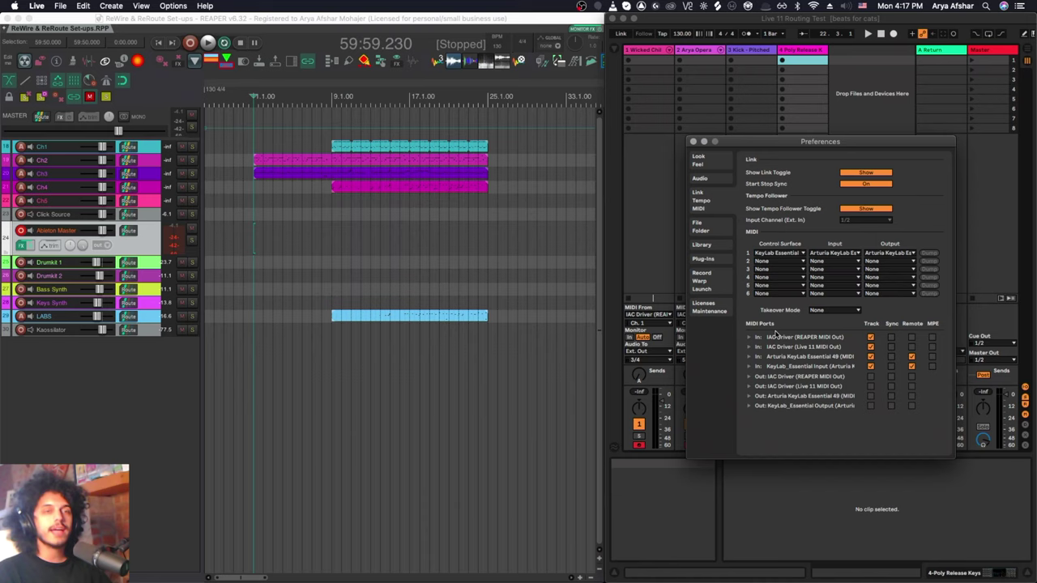
left_click(892, 337)
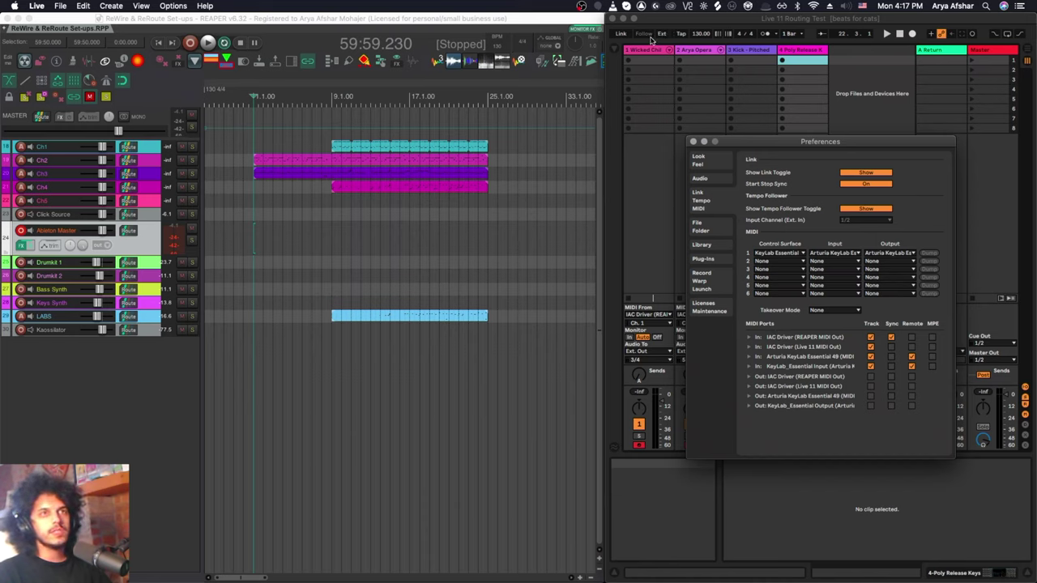
left_click(693, 143)
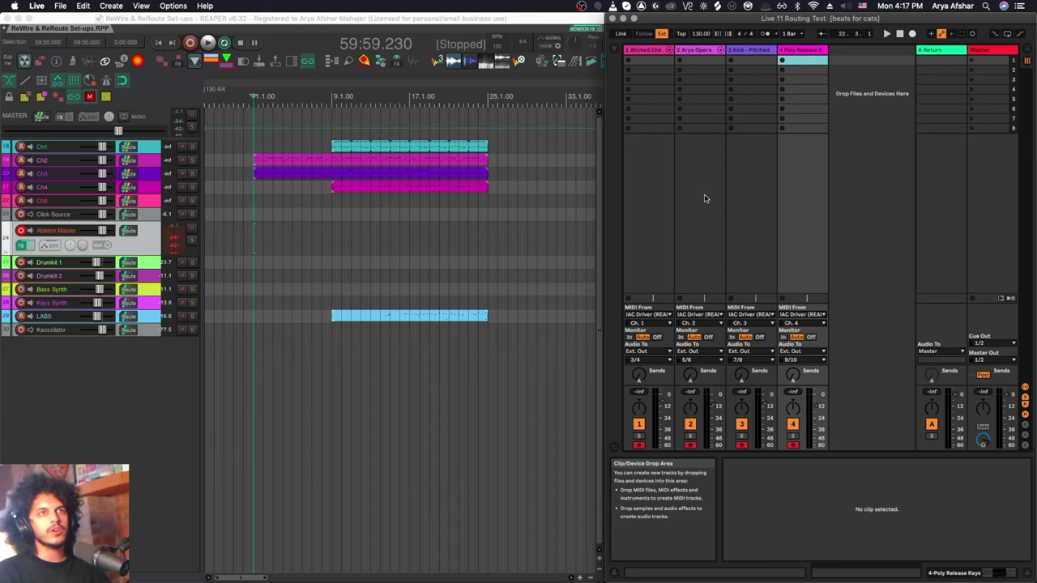
Step: Jump REAPER's edit position through bars 4, 11, 15, 21, 25 and 28, then play from bar 28
left_click(356, 248)
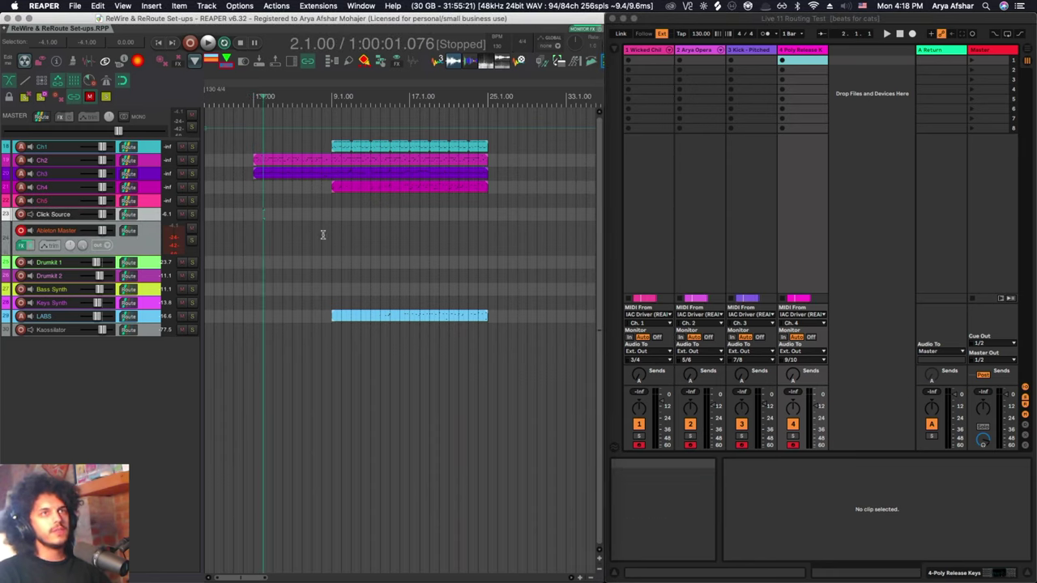
left_click(287, 99)
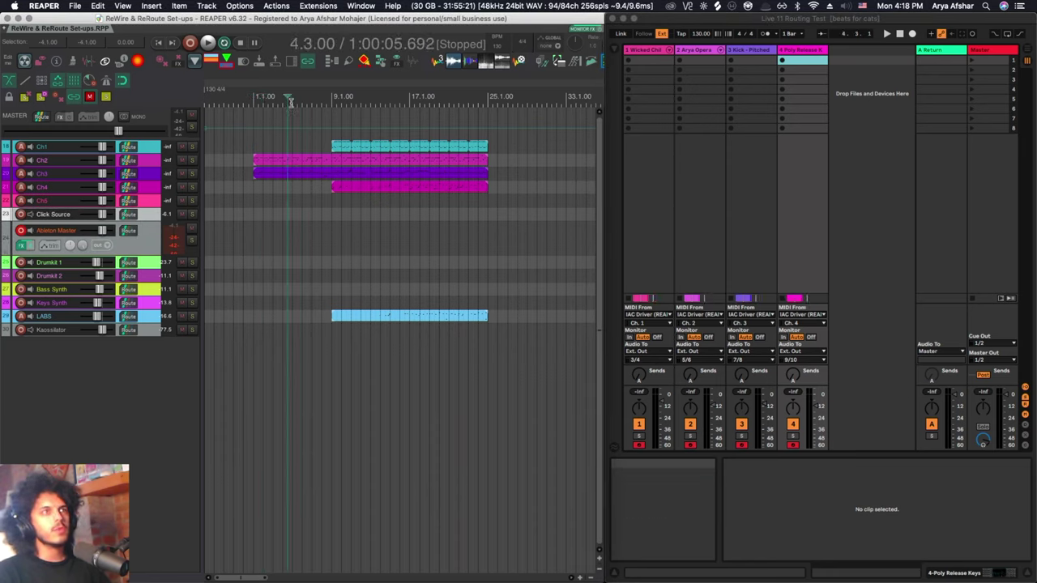
left_click(351, 98)
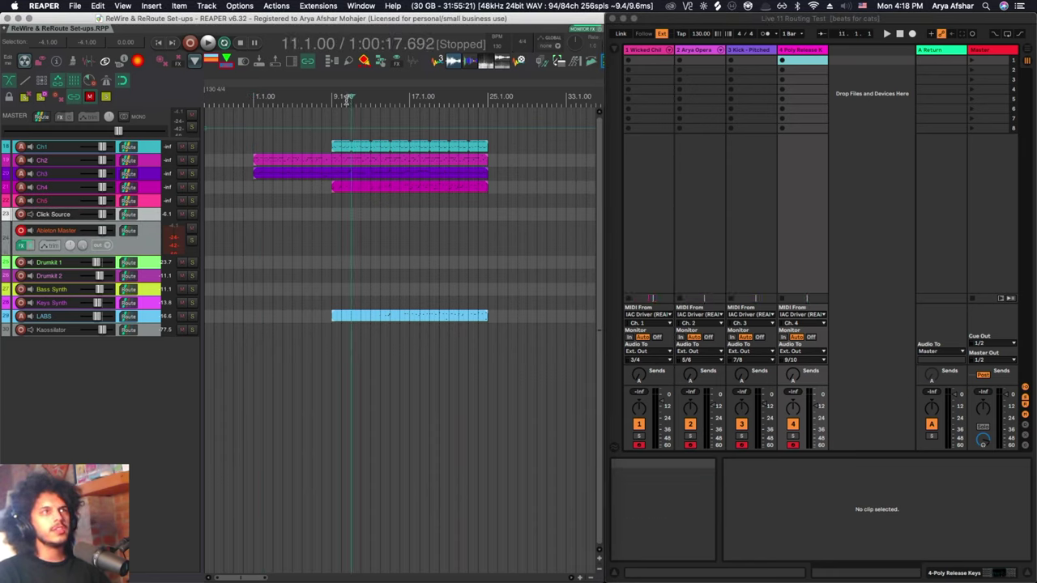
left_click(390, 101)
left_click(454, 100)
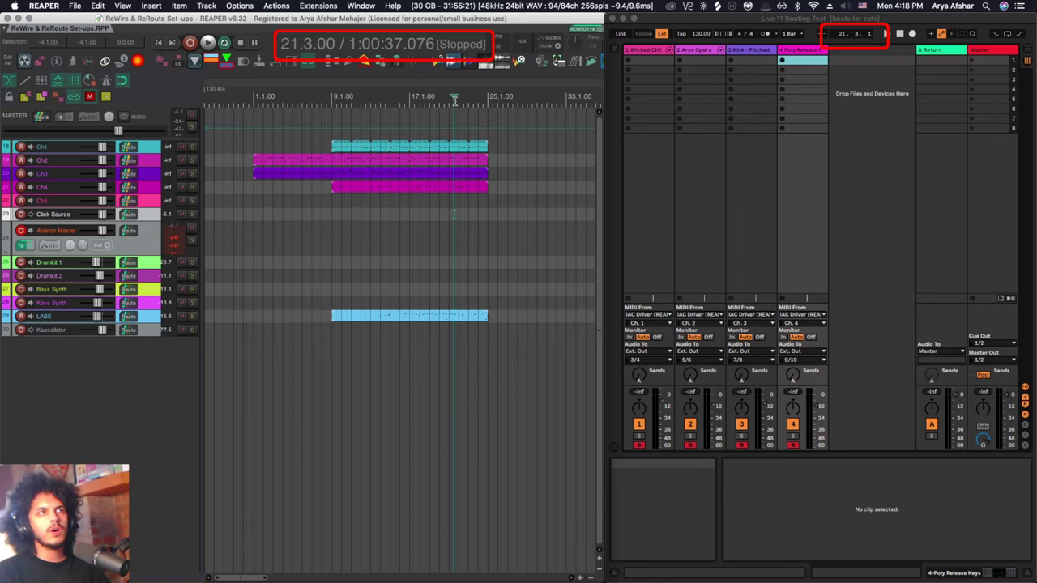
left_click(480, 99)
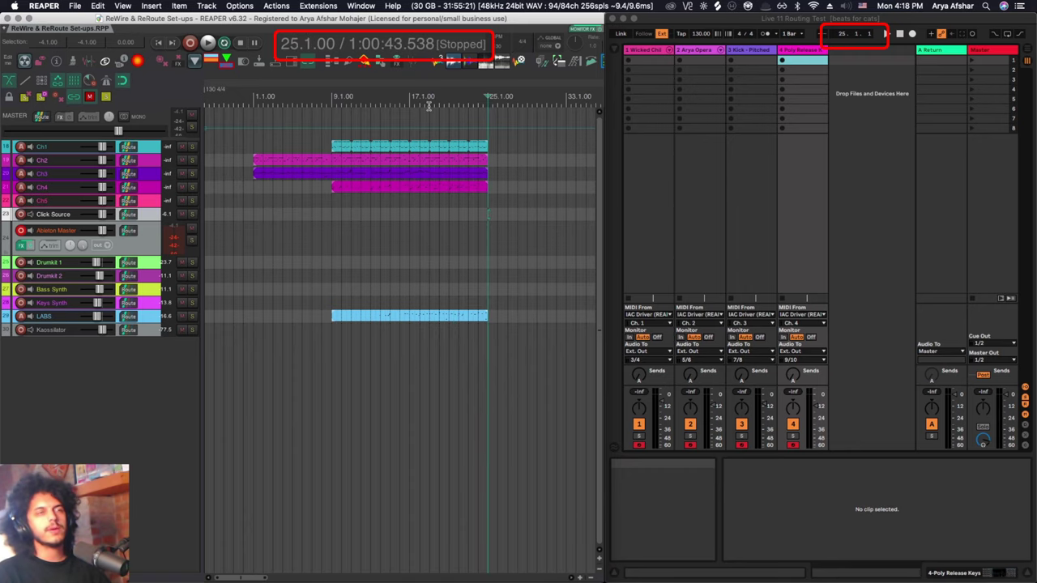
scroll(468, 174, "right", 3)
left_click(468, 173)
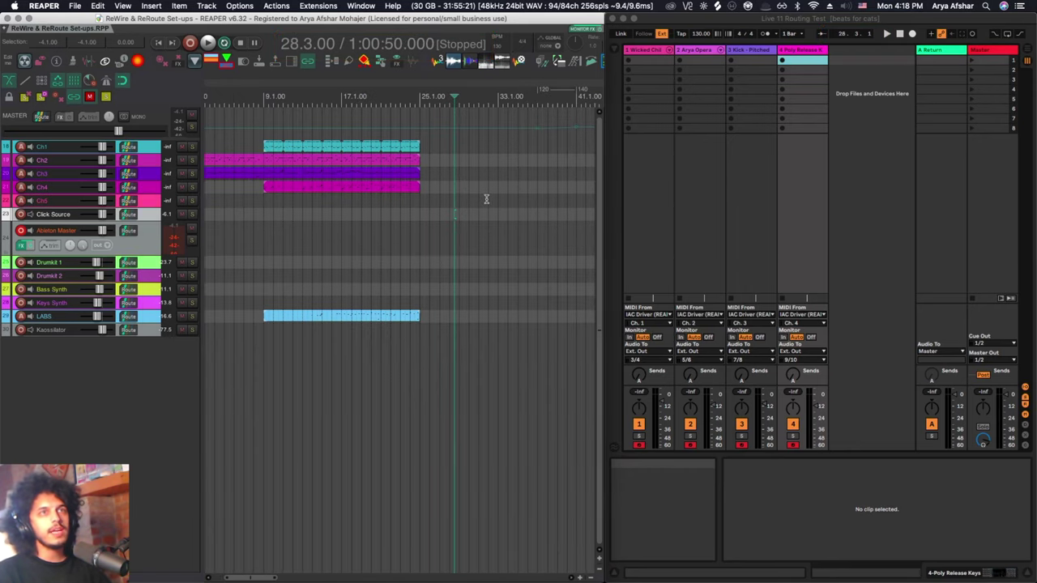
key("space")
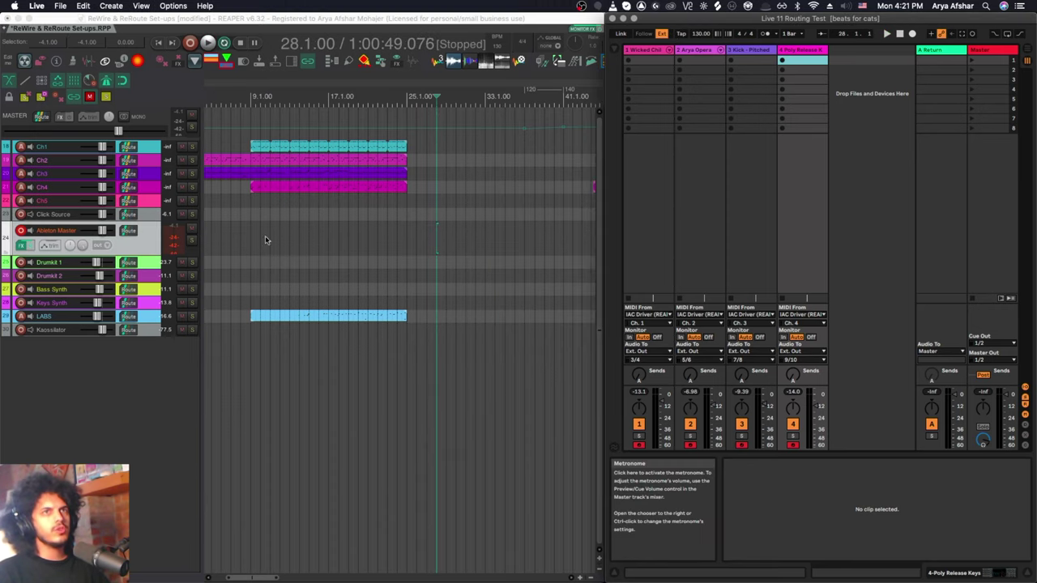
Step: Turn on Live's metronome and record Live's output onto REAPER's Ableton Master track from bar 27
left_click(765, 33)
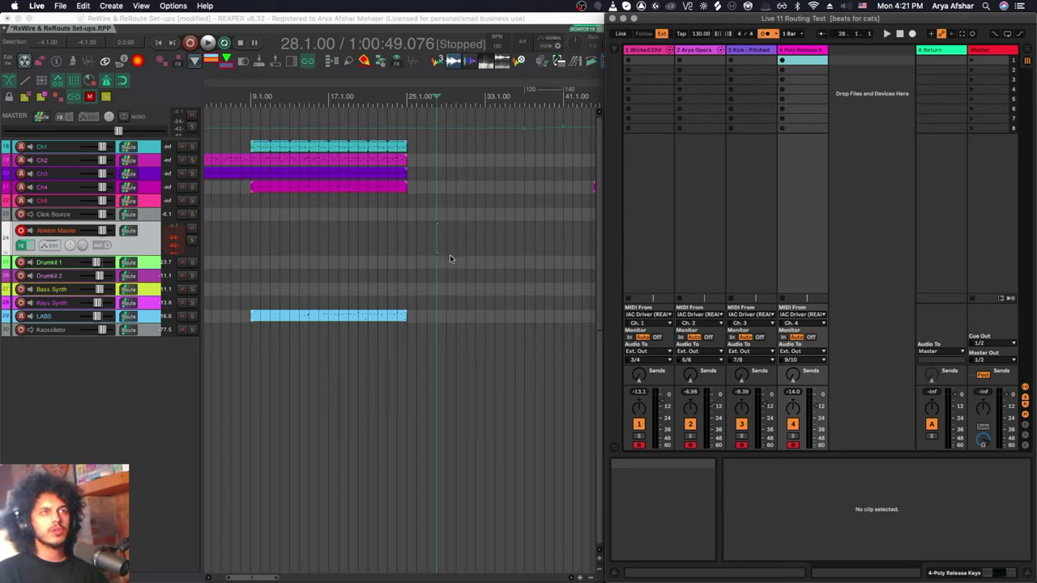
left_click(424, 225)
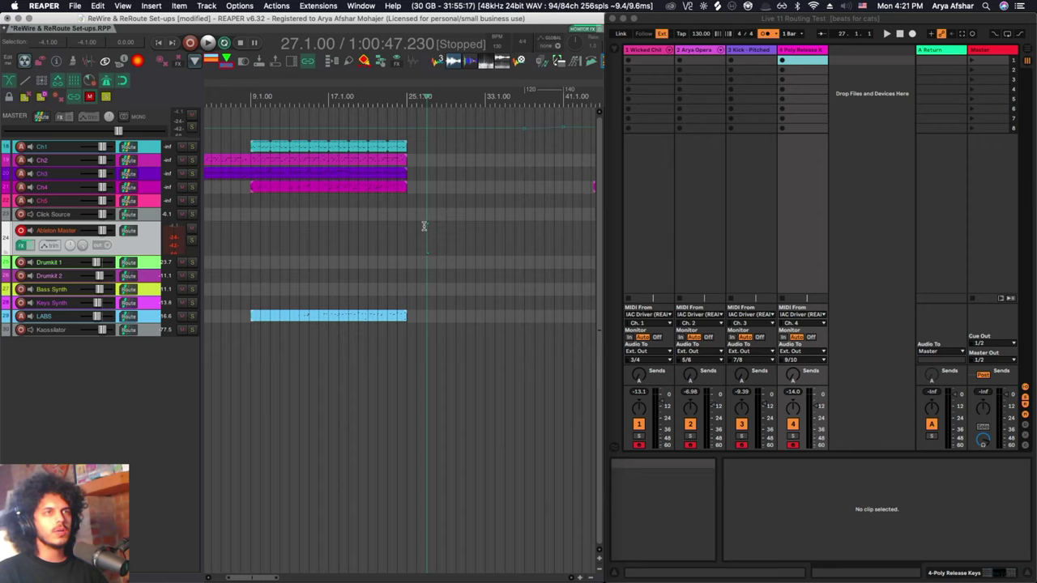
key("space")
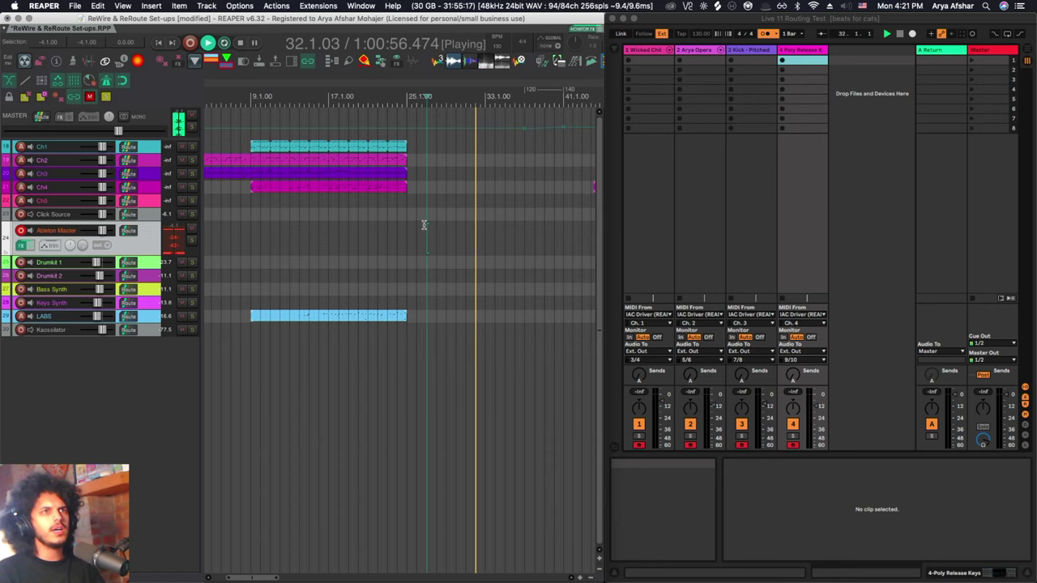
key("super+r")
scroll(486, 257, "up", 8)
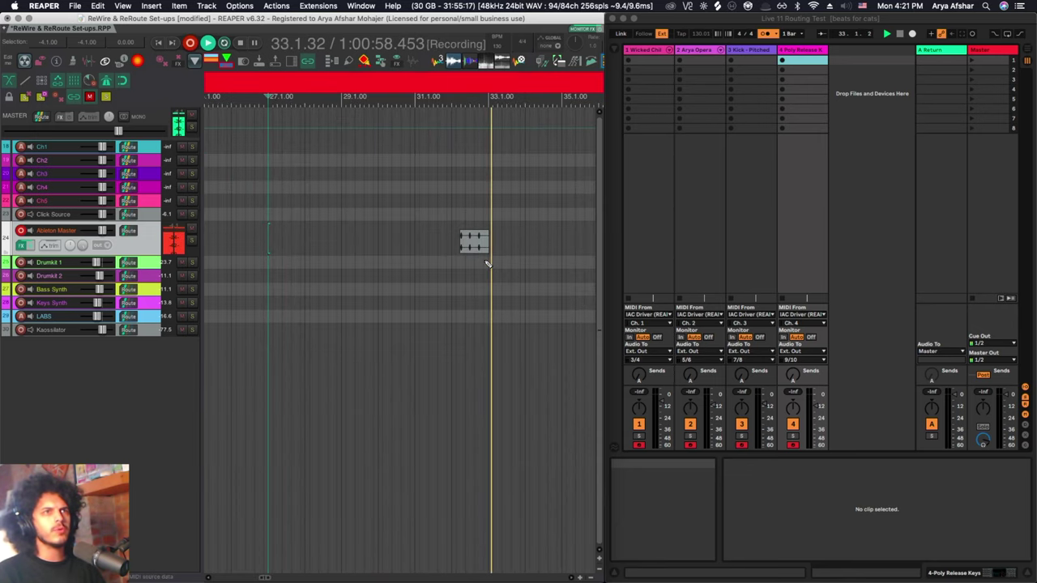
key("space")
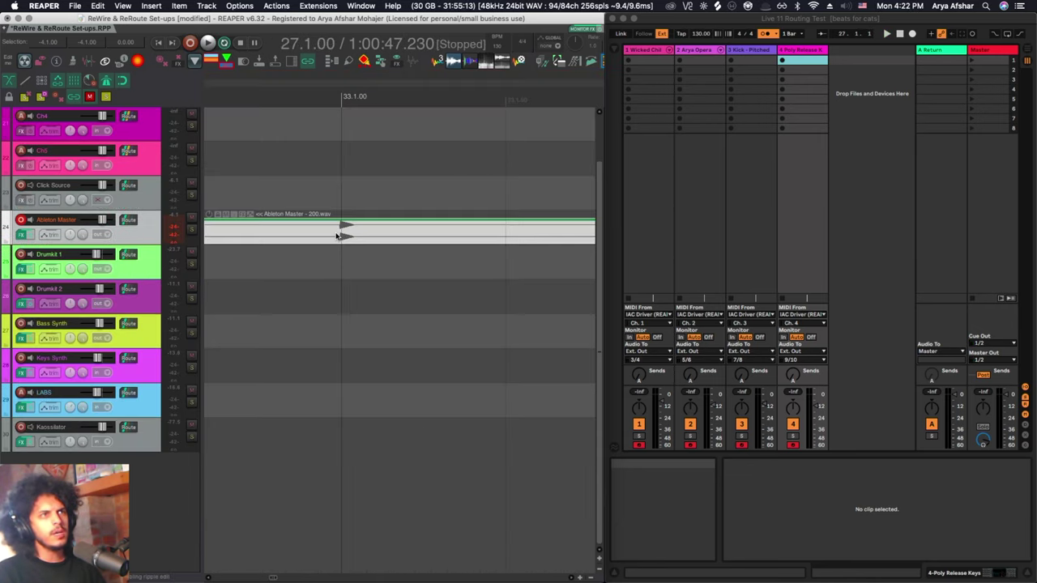
scroll(341, 237, "up", 4)
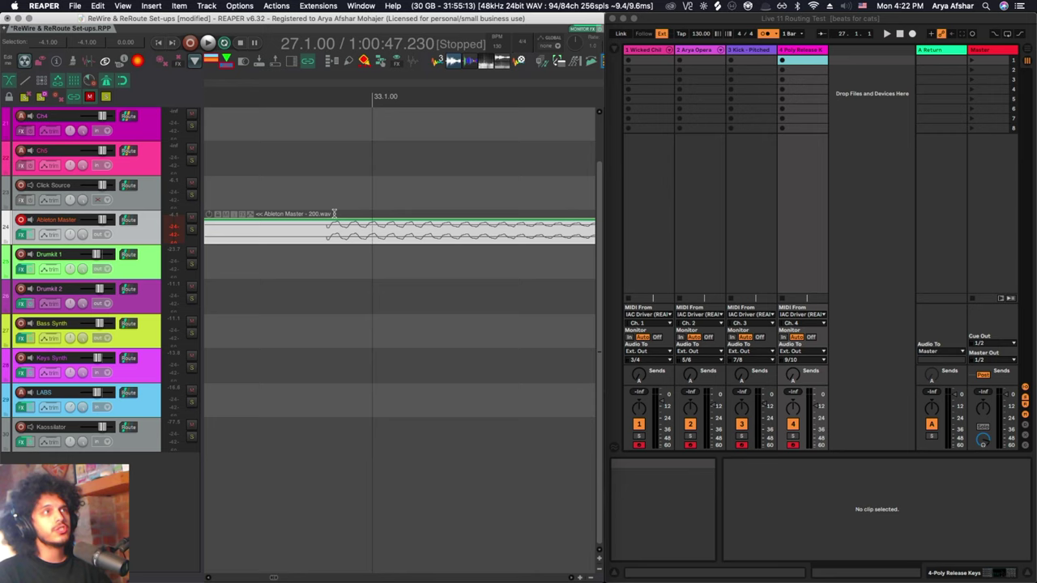
Step: Select the recorded Ableton Master item and insert a click source for timing comparison
left_click(333, 213)
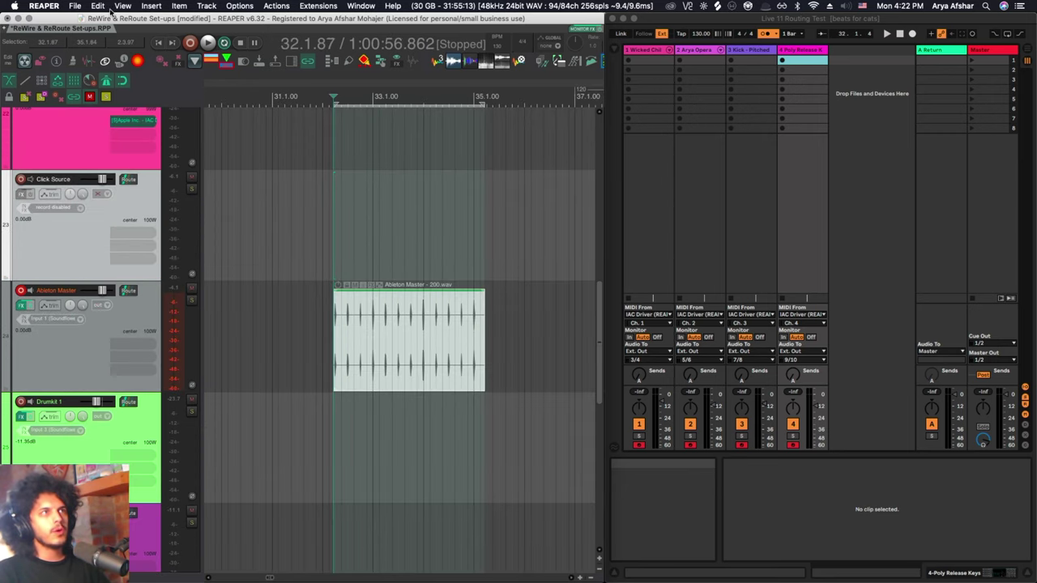
left_click(152, 6)
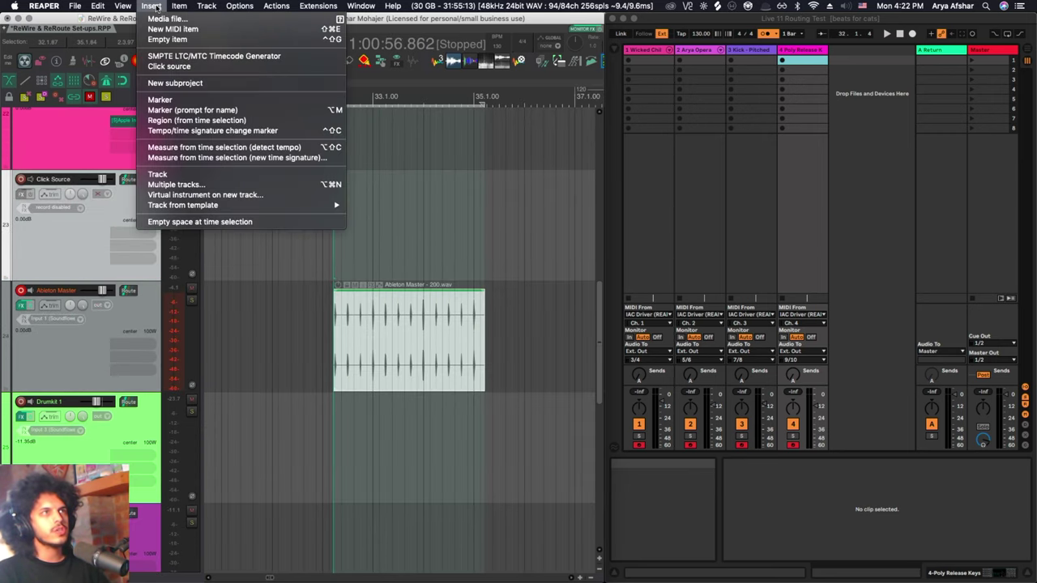
left_click(168, 66)
scroll(305, 232, "up", 5)
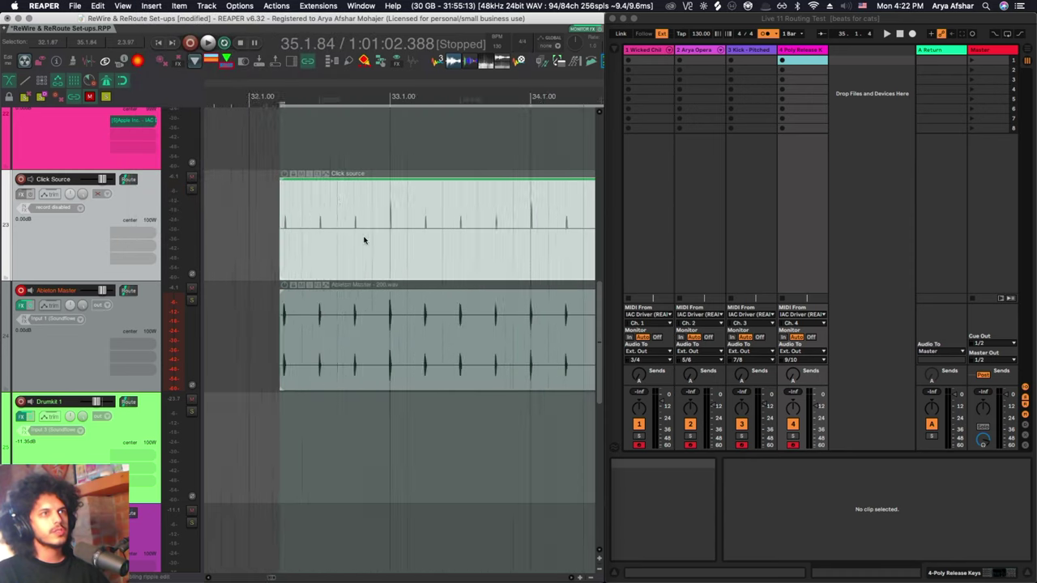
scroll(299, 234, "up", 5)
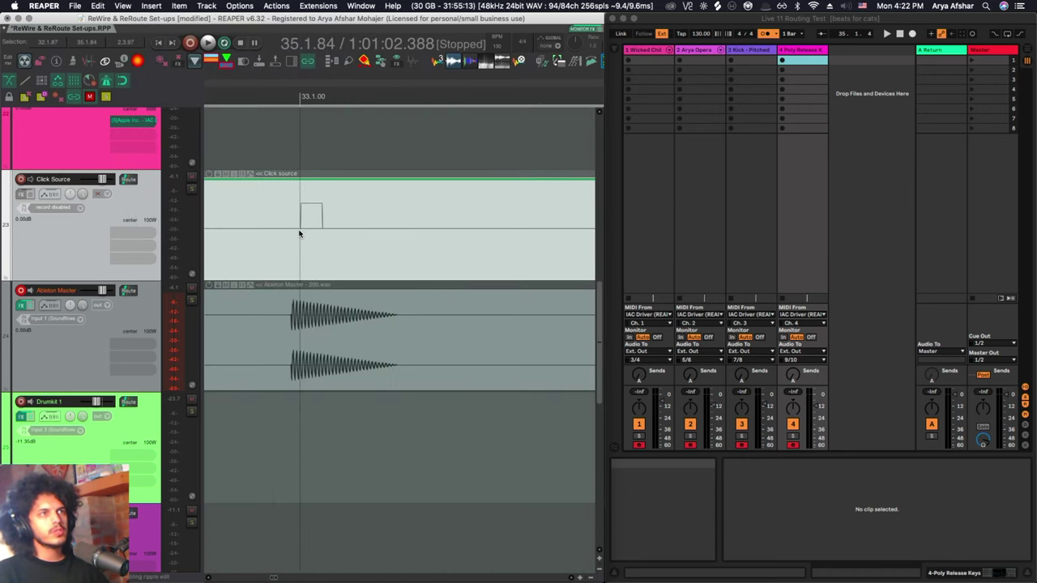
scroll(264, 326, "left", 1)
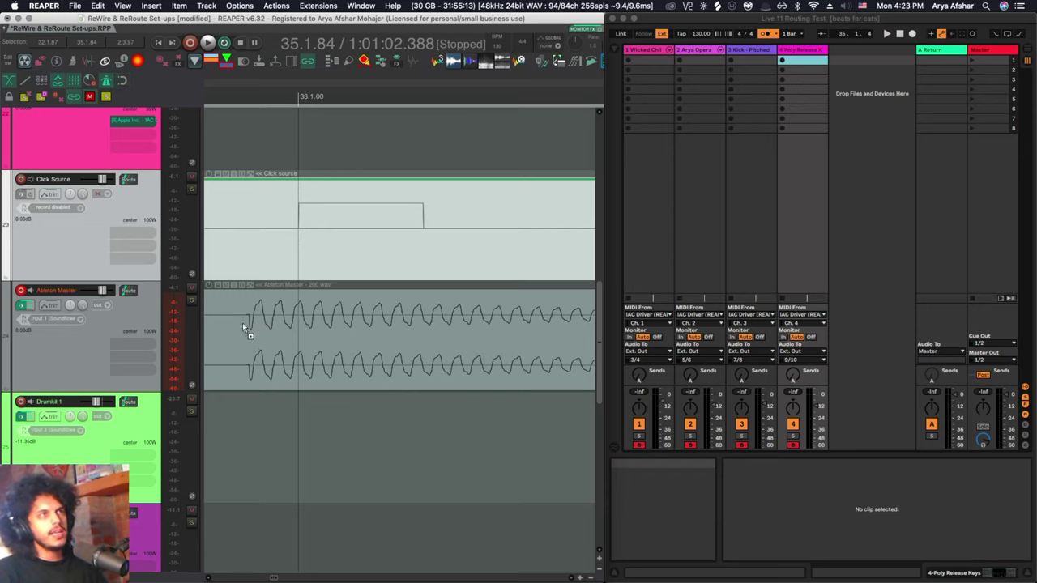
Step: Select the gap between click and recorded audio, showing its 0:00.001 length in Minutes:Seconds
left_click(255, 407)
left_click_drag(255, 406, 294, 412)
right_click(146, 49)
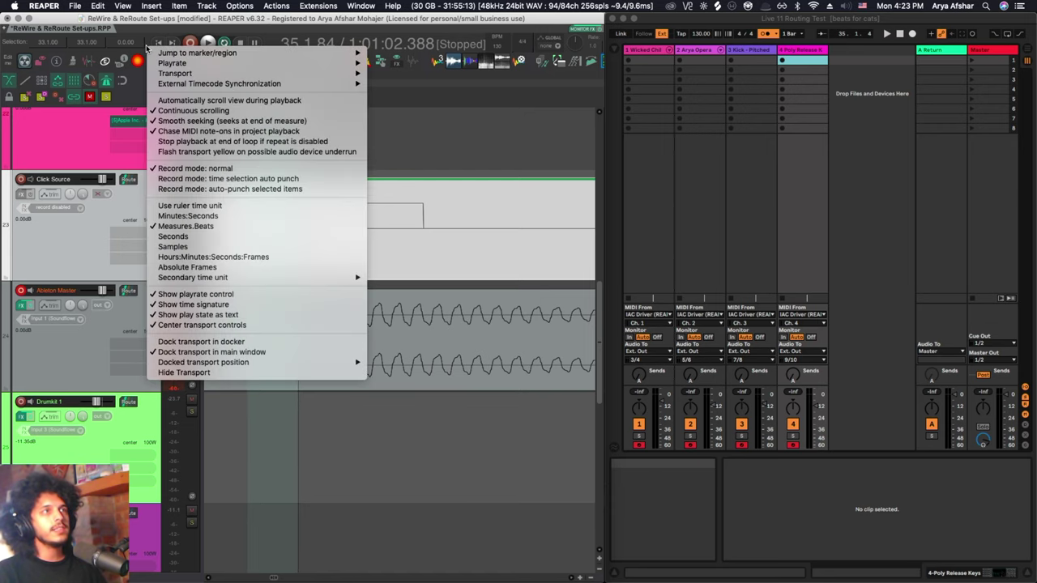
left_click(200, 217)
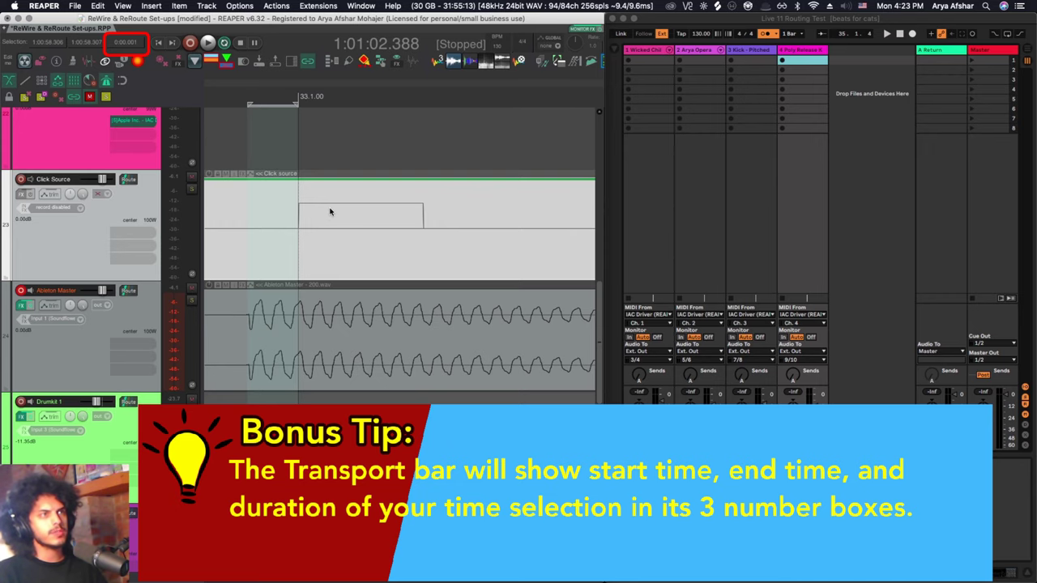
left_click(324, 381)
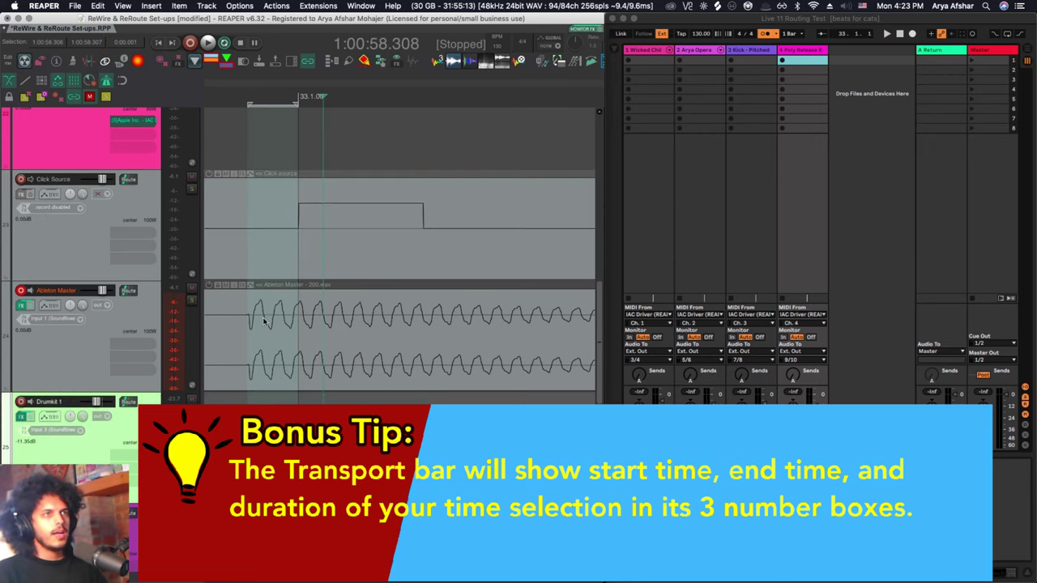
Step: Set a 1 ms output offset on the IAC Driver REAPER MIDI Out device
key("super+comma")
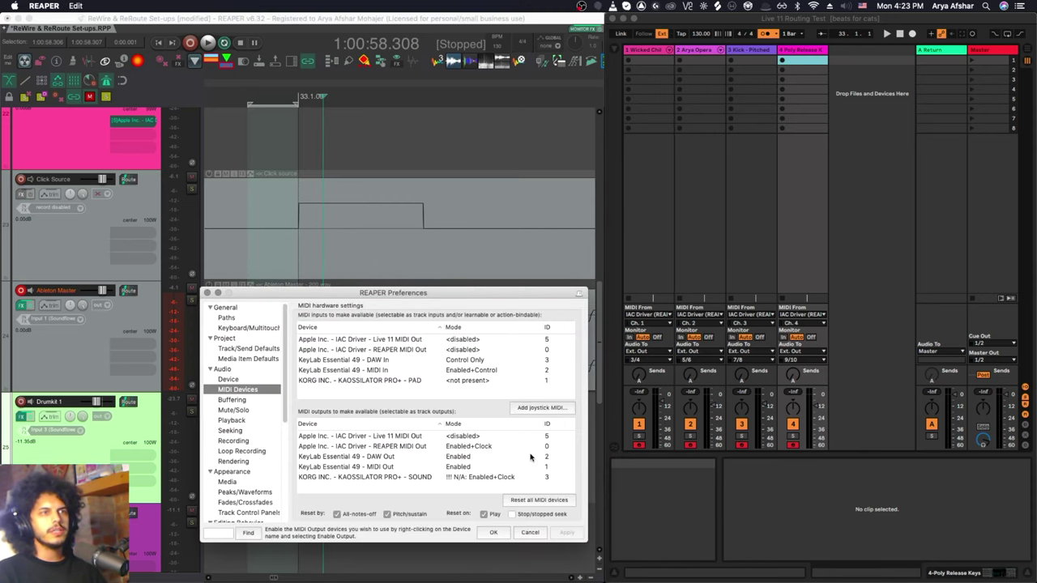
double_click(467, 451)
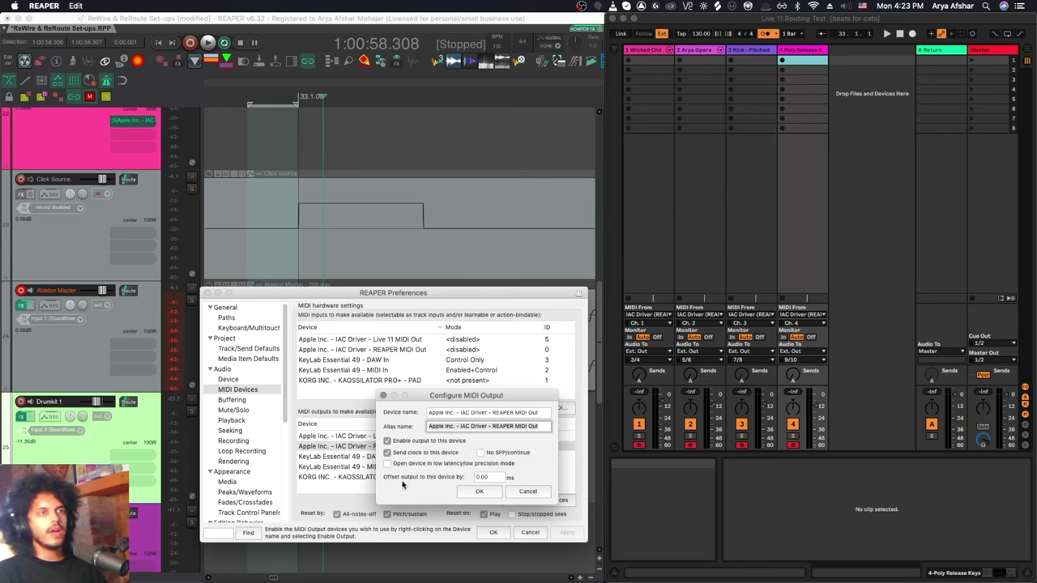
double_click(485, 477)
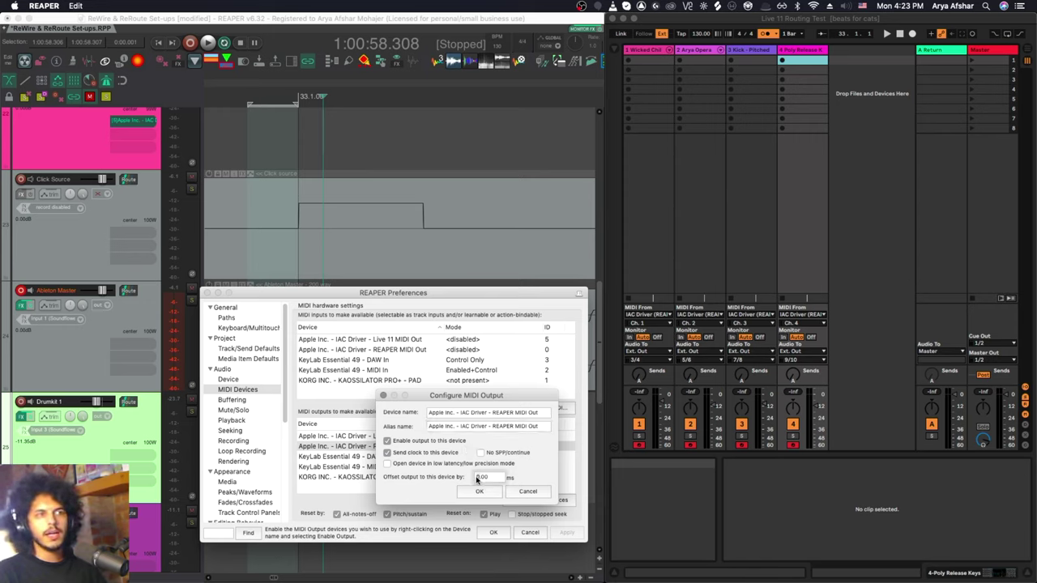
type("1")
left_click(480, 492)
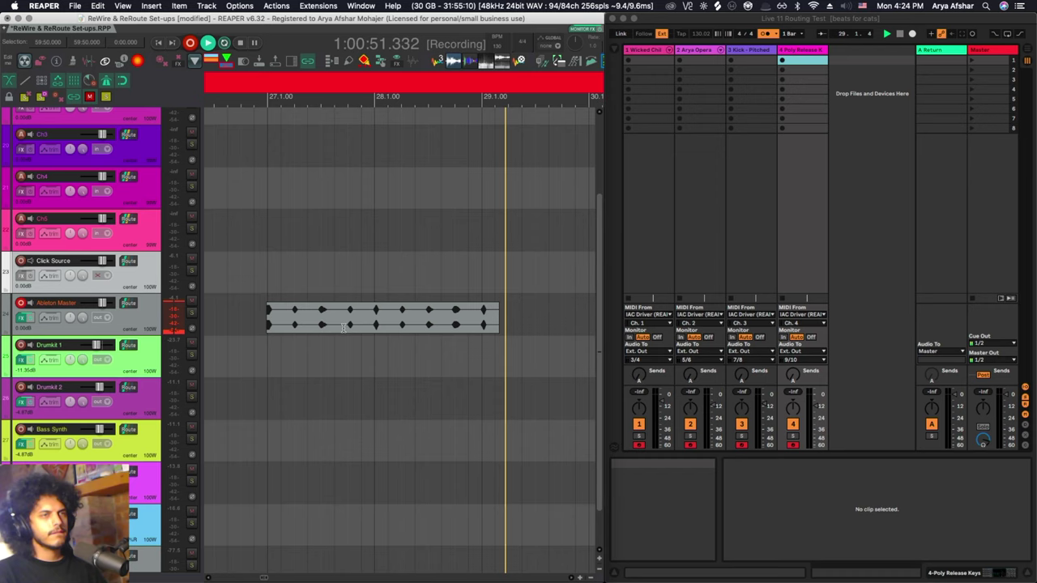
Step: Stop recording and measure the remaining timing offset near bar 28
key("space")
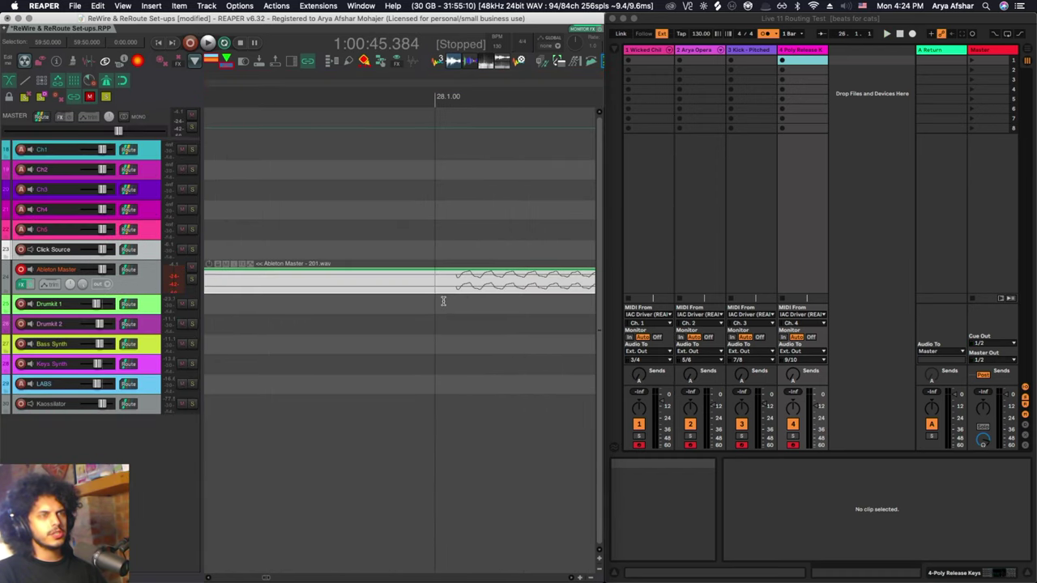
left_click_drag(436, 305, 456, 300)
left_click(454, 300)
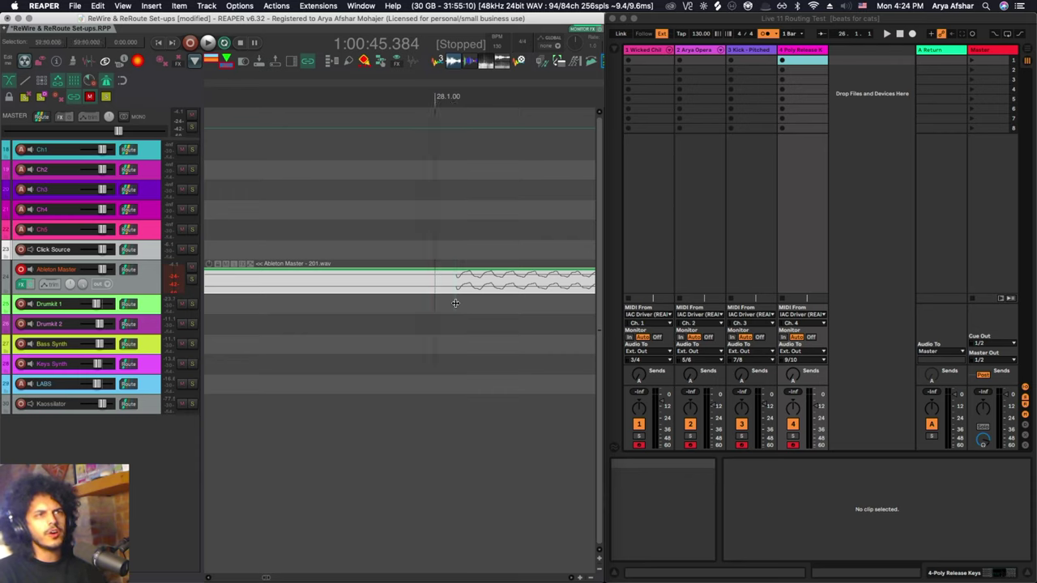
scroll(447, 290, "up", 5)
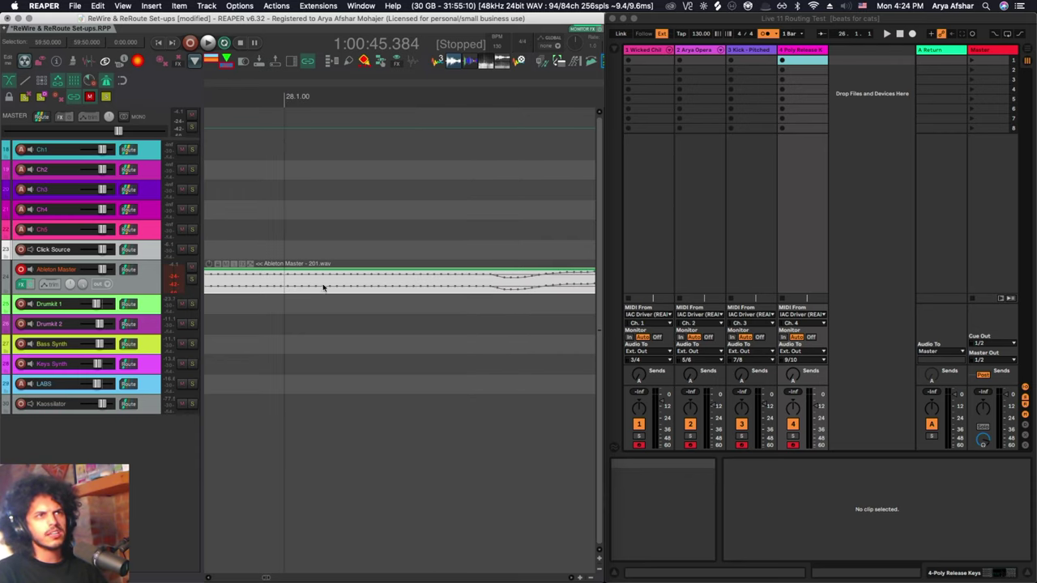
scroll(370, 319, "down", 8)
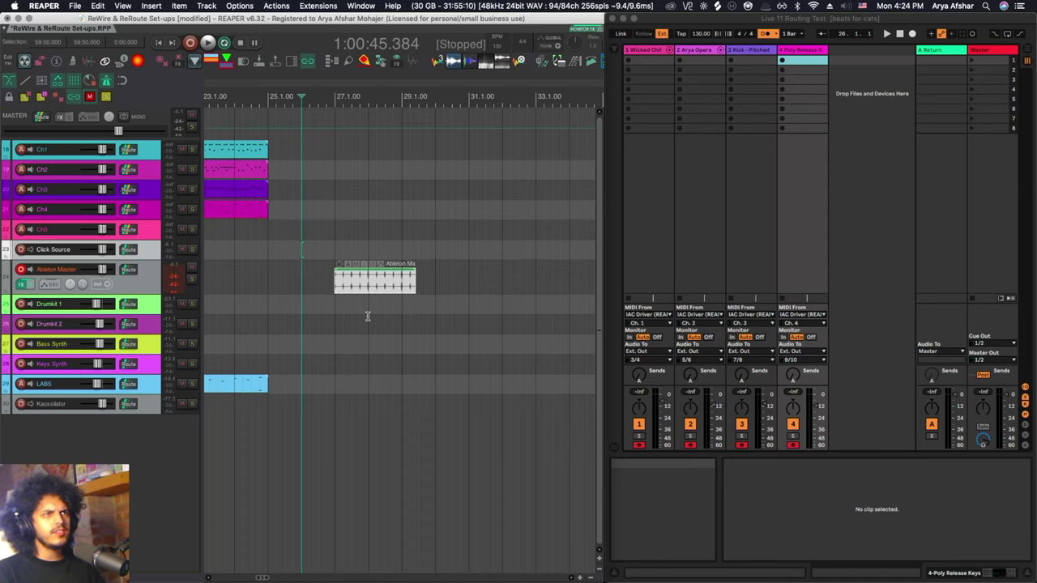
Step: Delete the Ableton Master test take and play back briefly to check sync with Ableton
key("Delete")
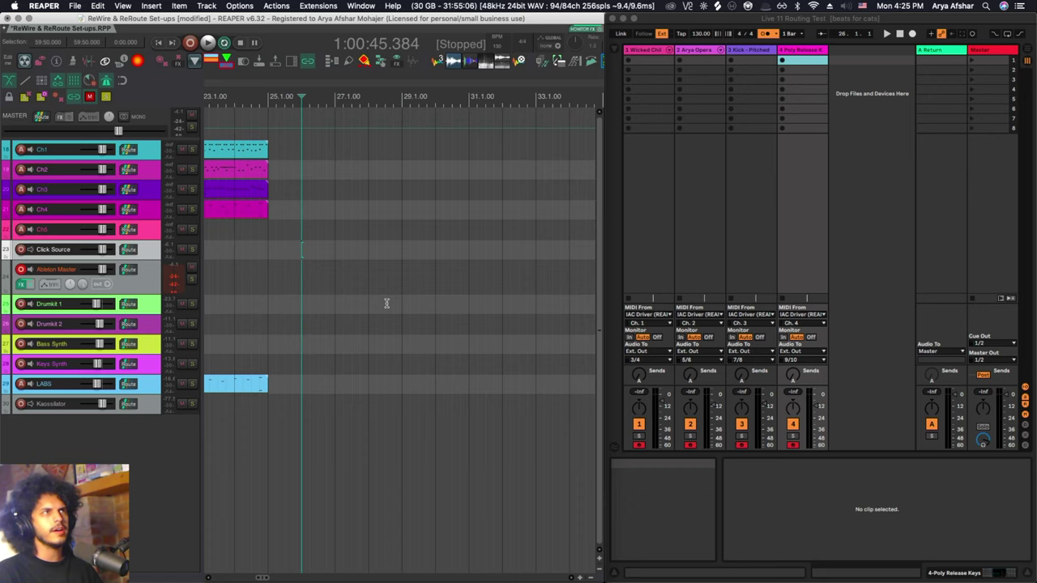
key("space")
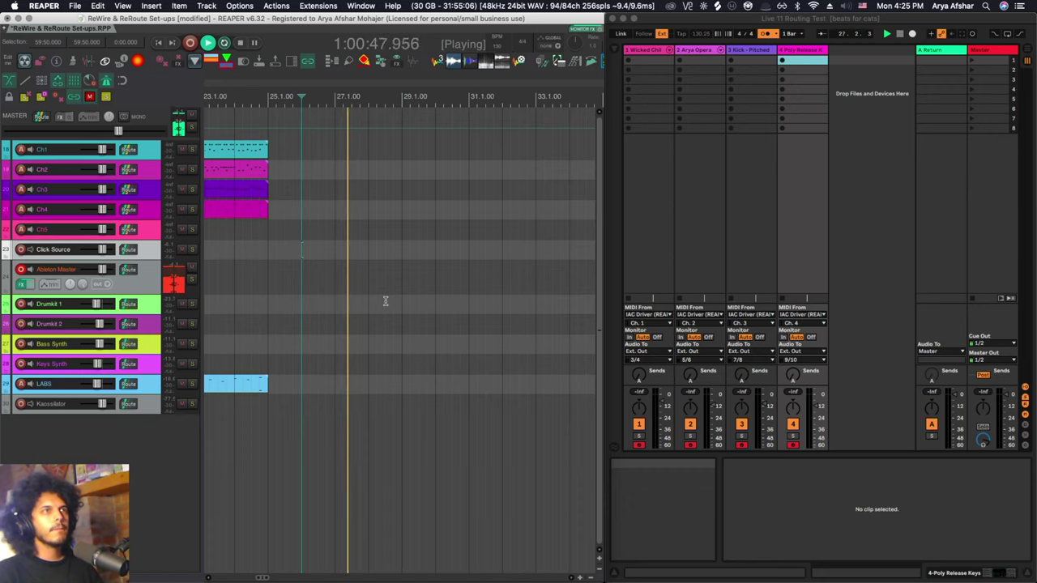
key("space")
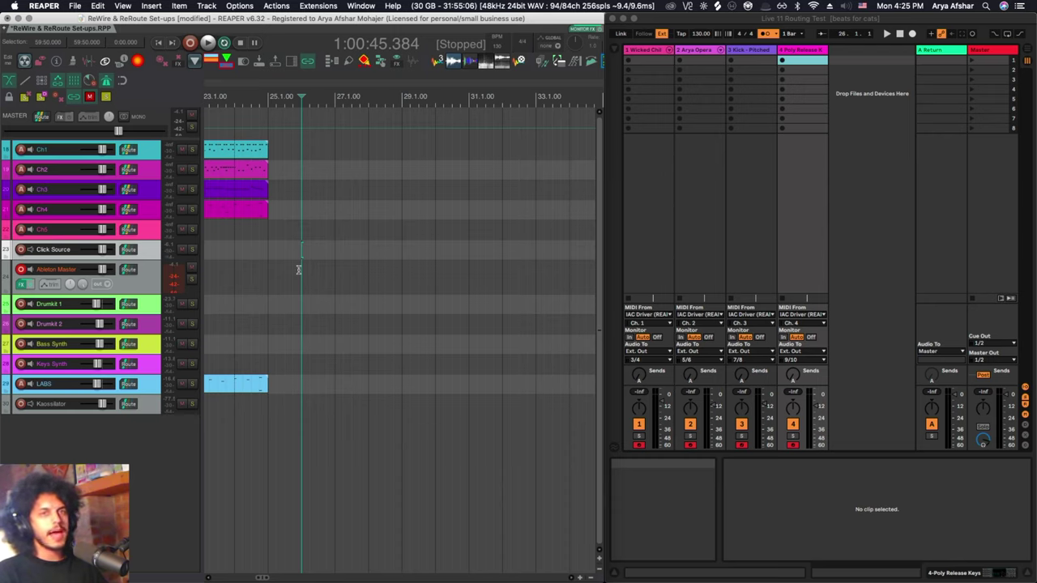
scroll(298, 265, "down", 5)
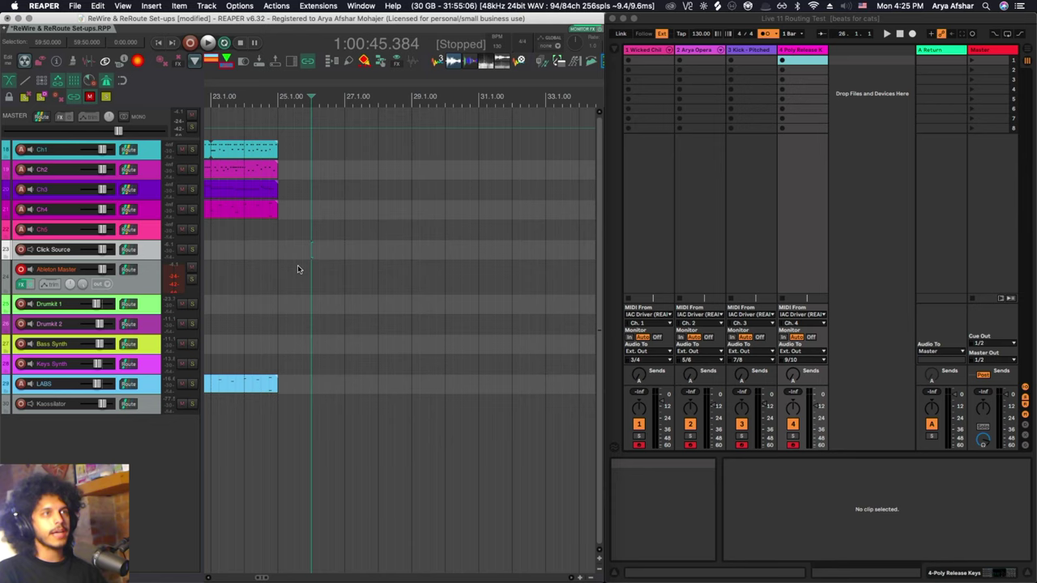
Step: Disarm Ableton Master, arm the drum, bass and keys tracks, and record from just before bar 1
left_click(21, 269)
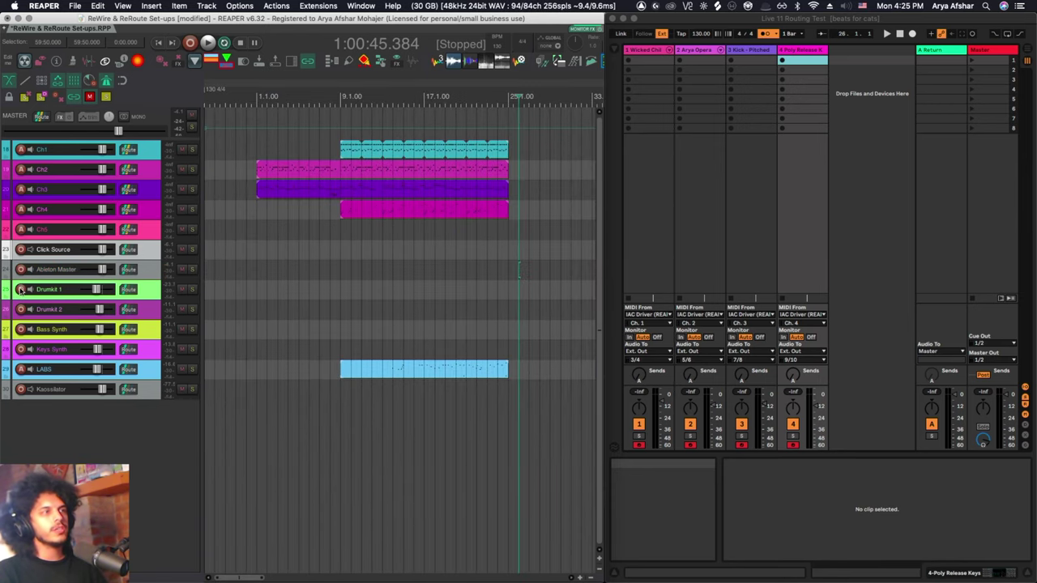
left_click(21, 290)
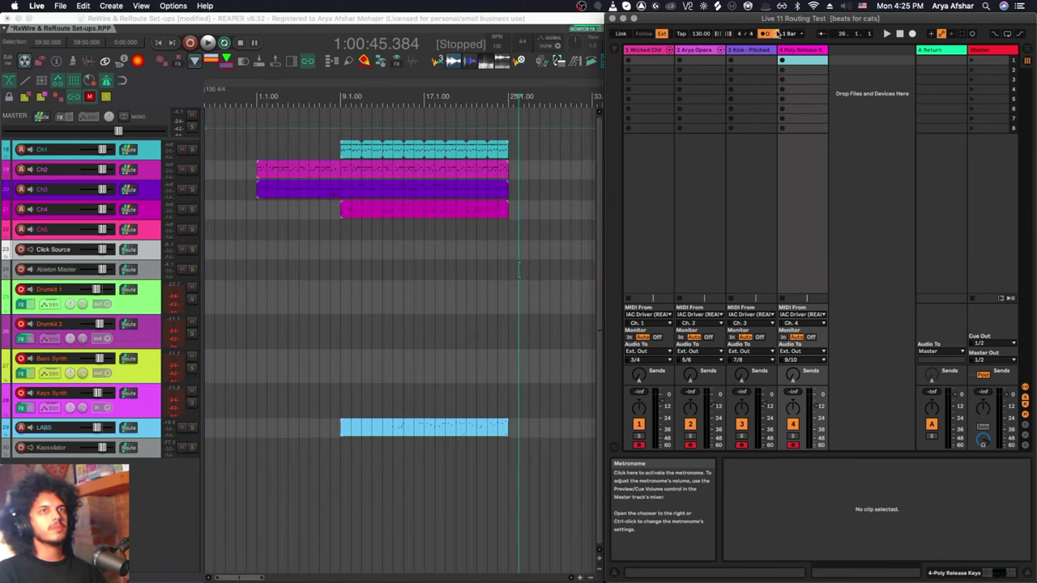
left_click(243, 248)
left_click(234, 252)
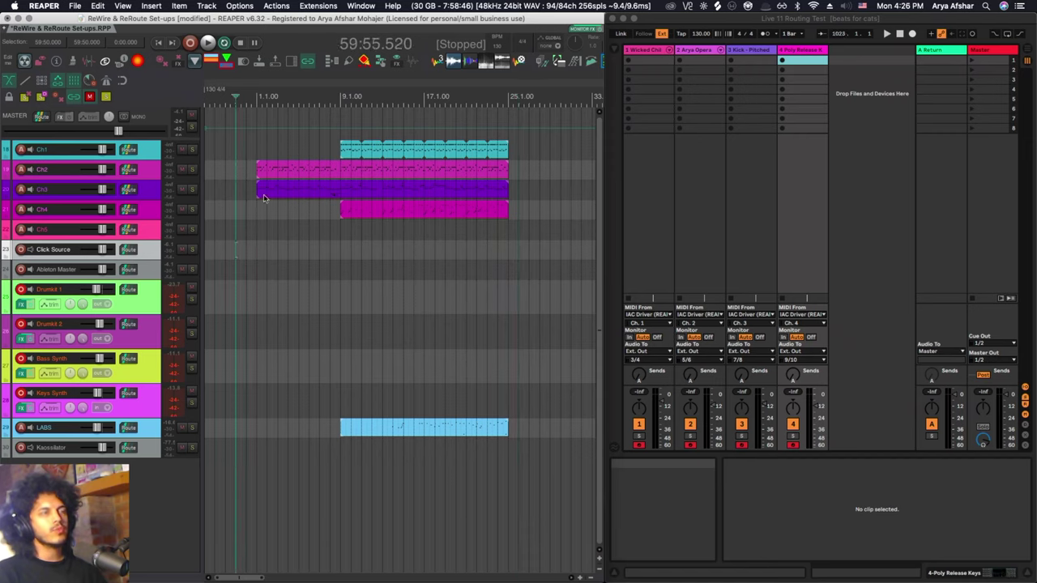
key("super+r")
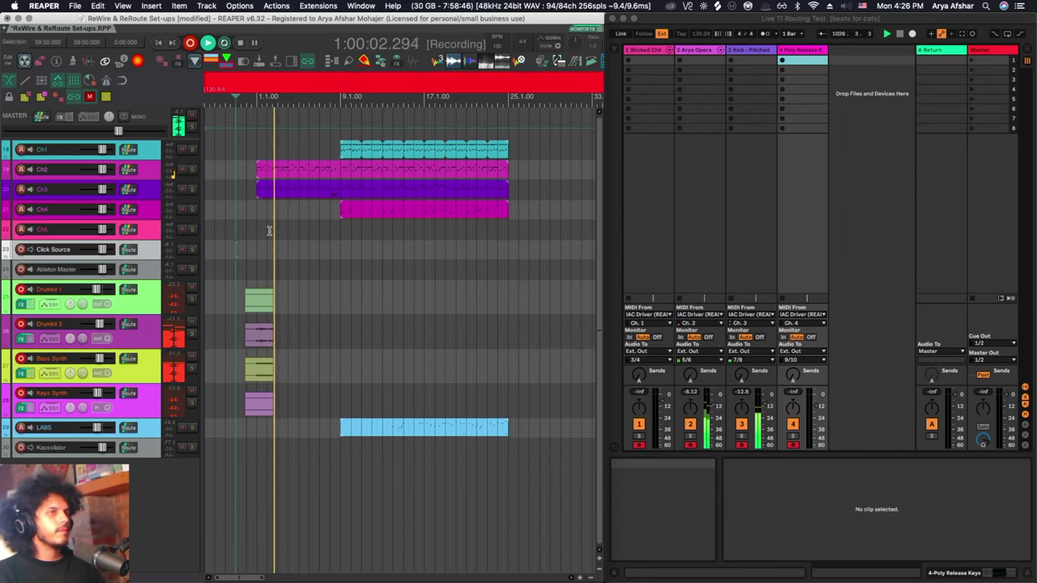
key("space")
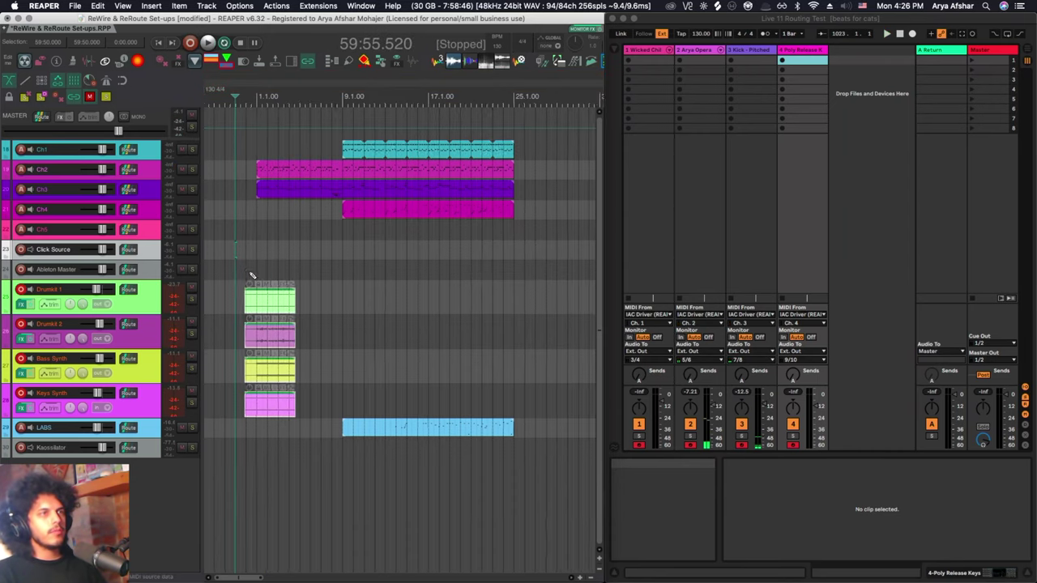
Step: Zoom in and select a short range from 1.1.00 to inspect the new takes' alignment
scroll(259, 300, "up", 5)
scroll(265, 310, "up", 5)
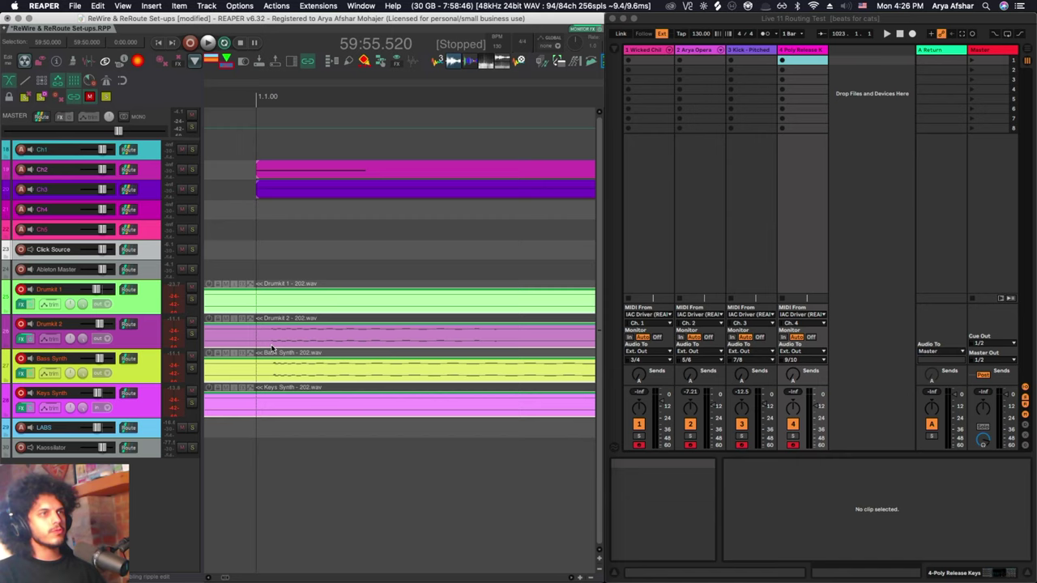
scroll(262, 350, "up", 3)
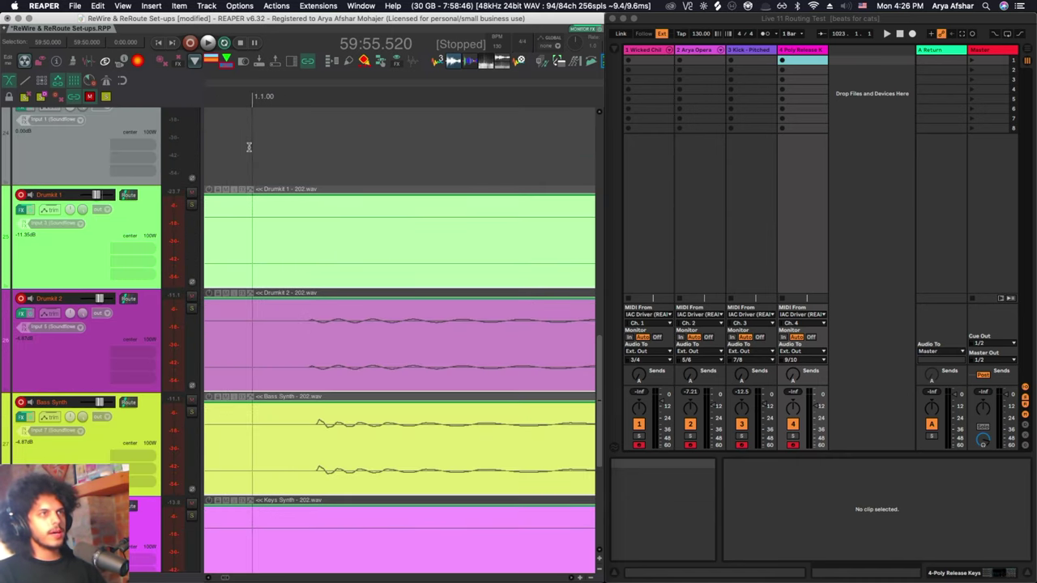
left_click_drag(252, 148, 310, 158)
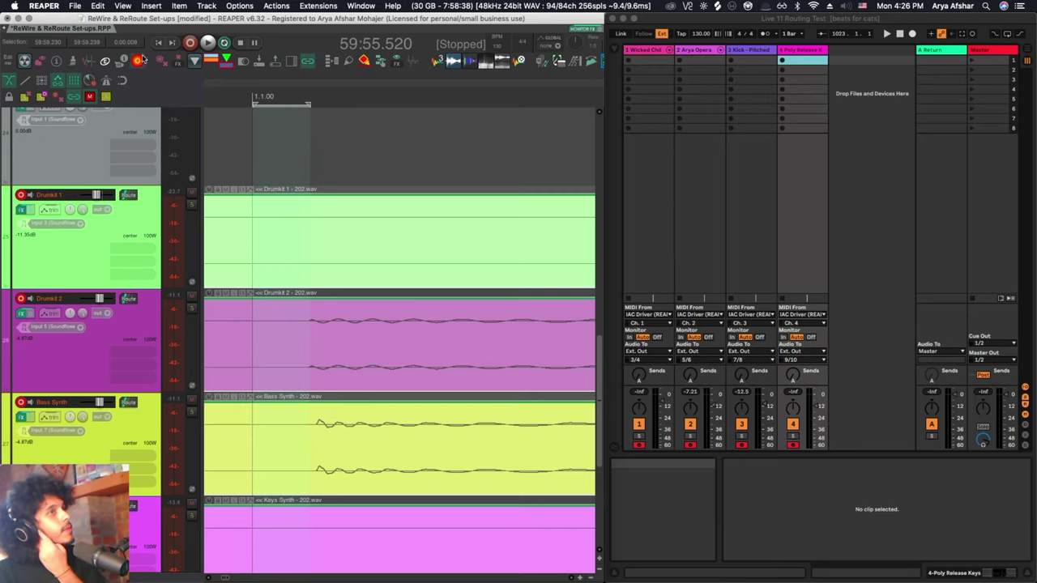
scroll(311, 366, "down", 5)
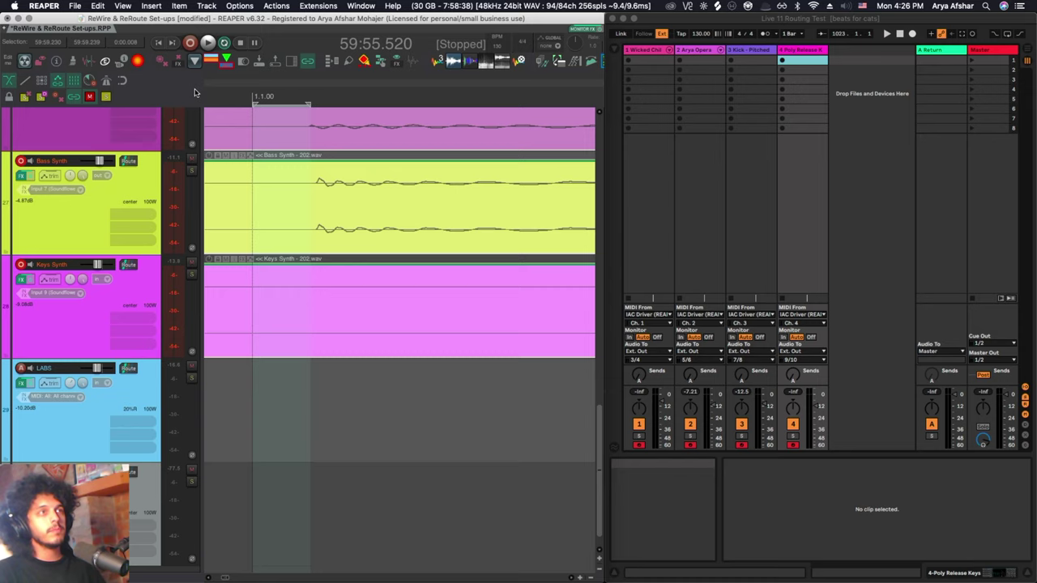
scroll(486, 137, "up", 6)
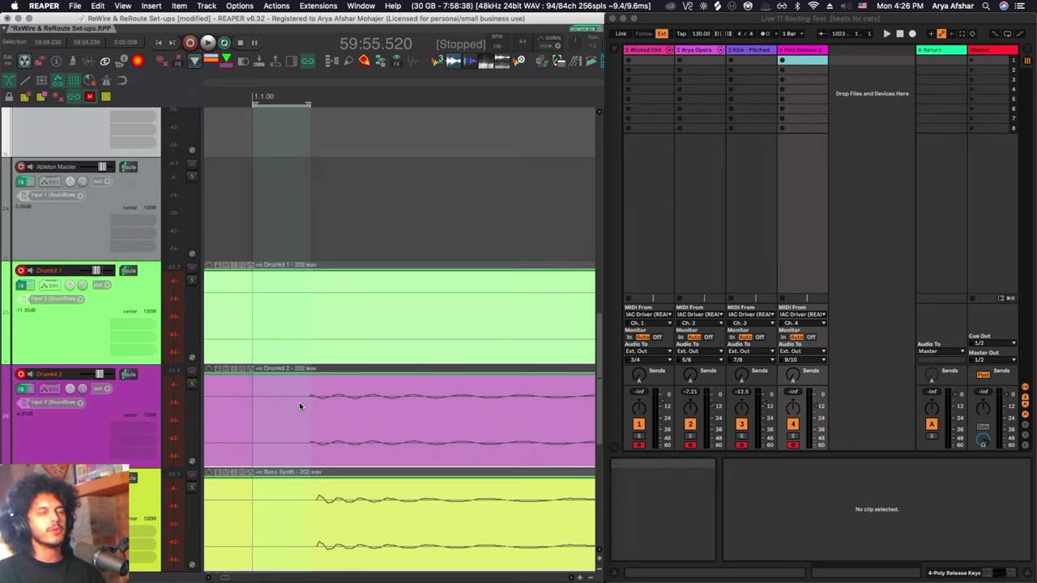
Step: Fit all tracks in view, open the Recording preferences and check Drumkit 1's record mode options
key("ctrl+Page_Down")
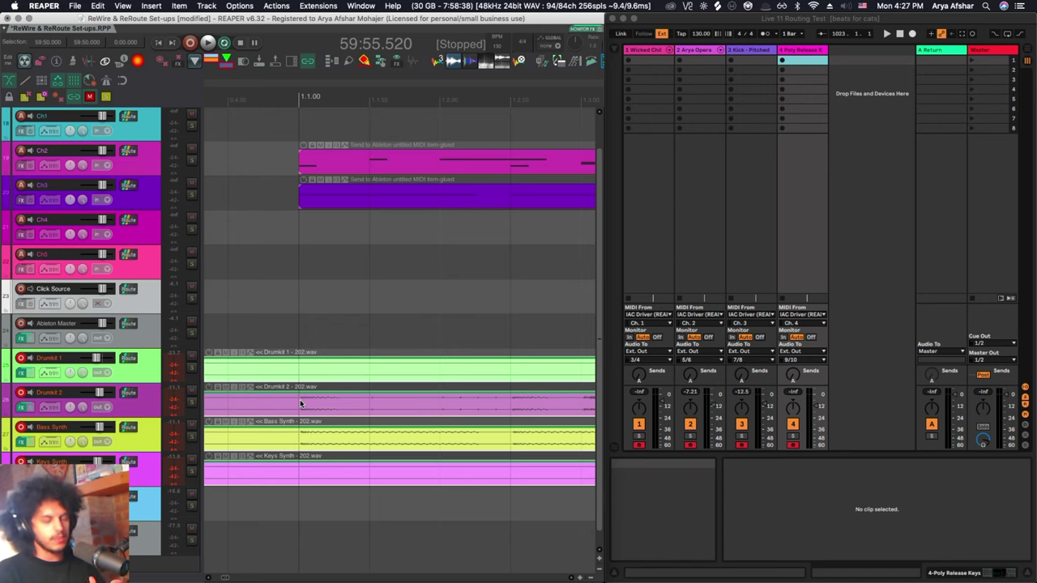
key("super+comma")
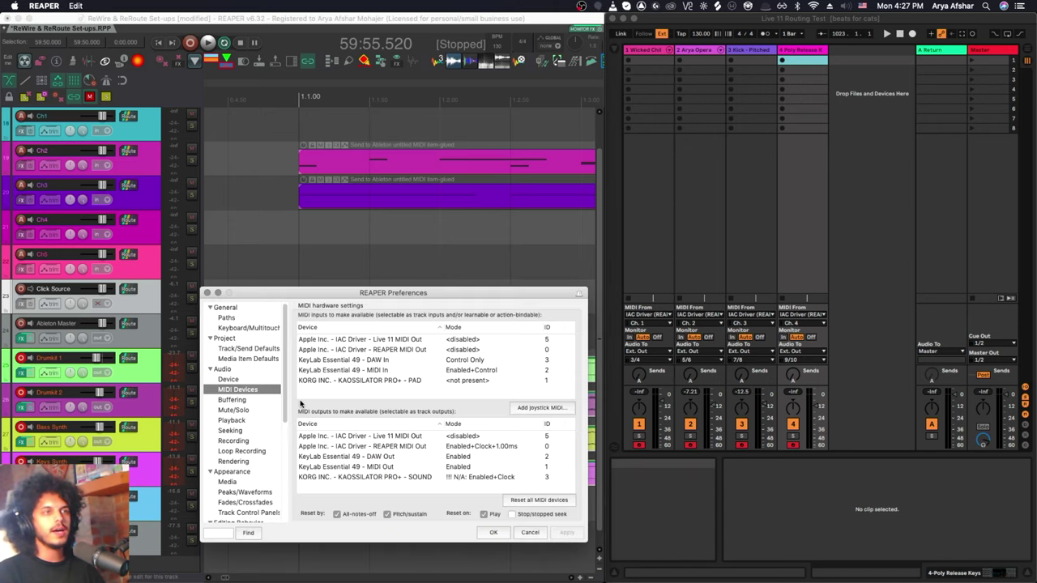
left_click(235, 440)
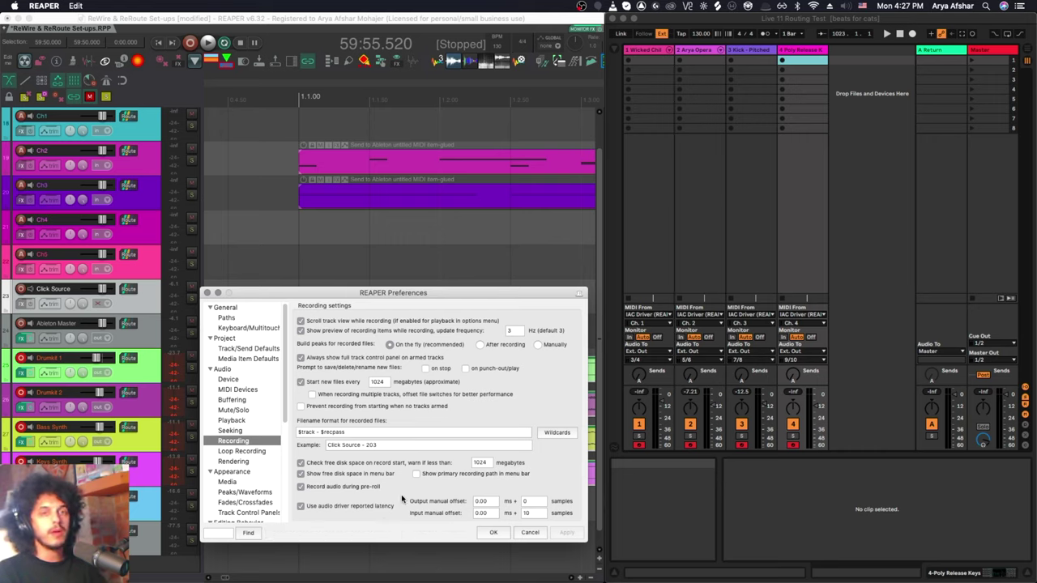
right_click(20, 358)
mouse_move(121, 438)
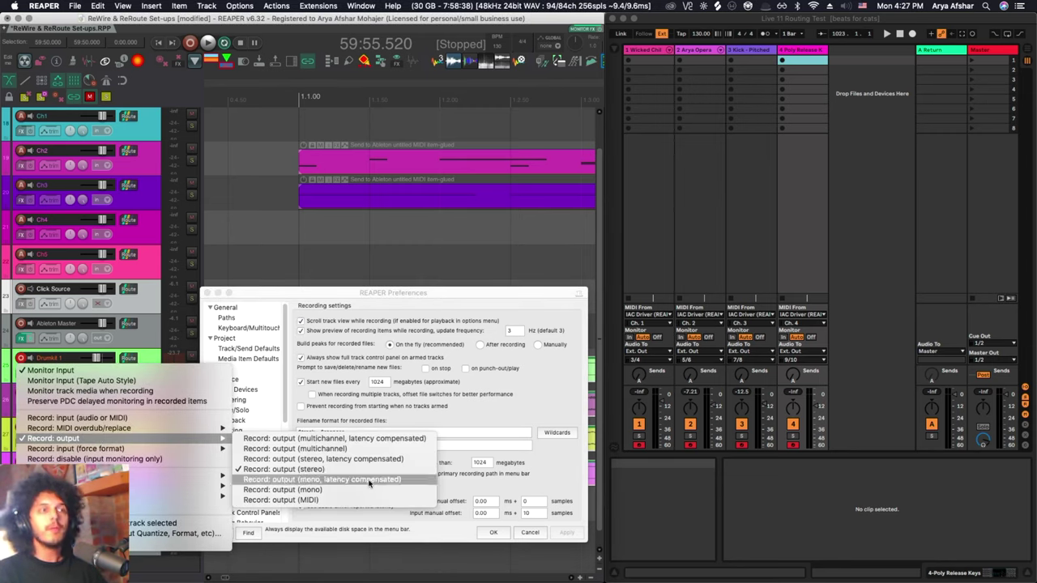
left_click(468, 418)
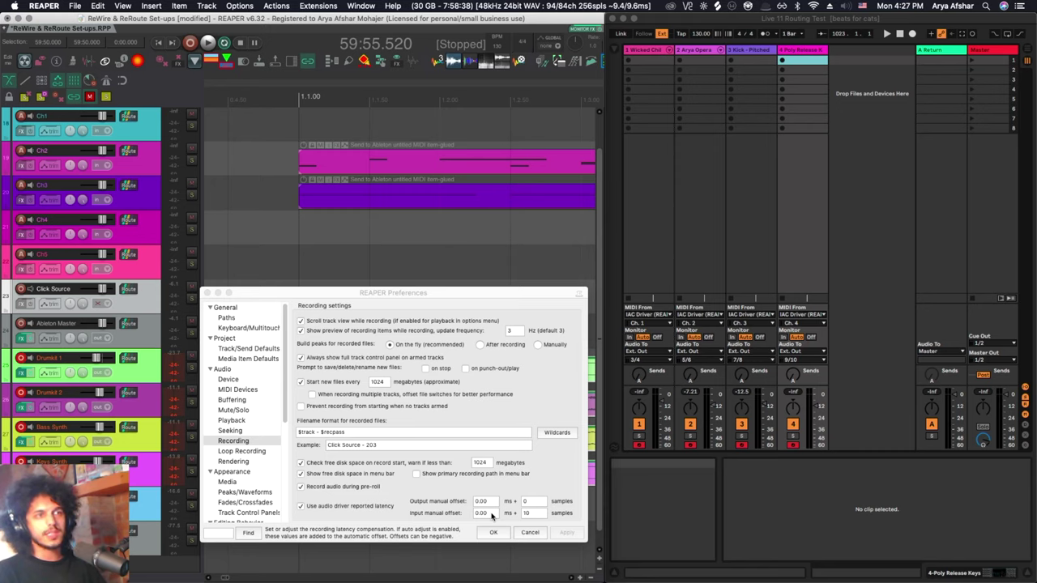
Step: Set the input manual offset to 8 ms, apply it and close the preferences
left_click(492, 512)
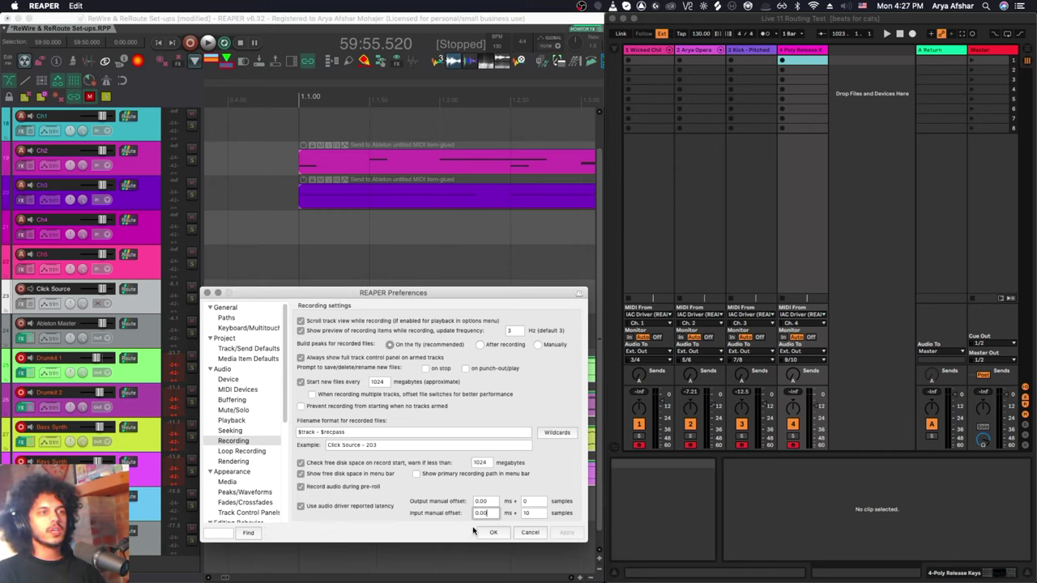
type("8")
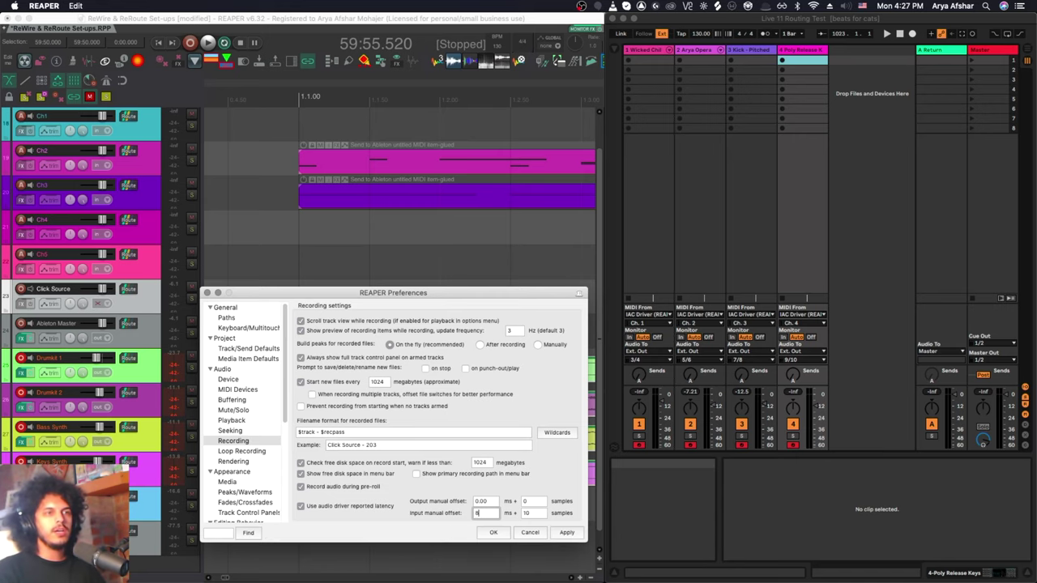
left_click(569, 532)
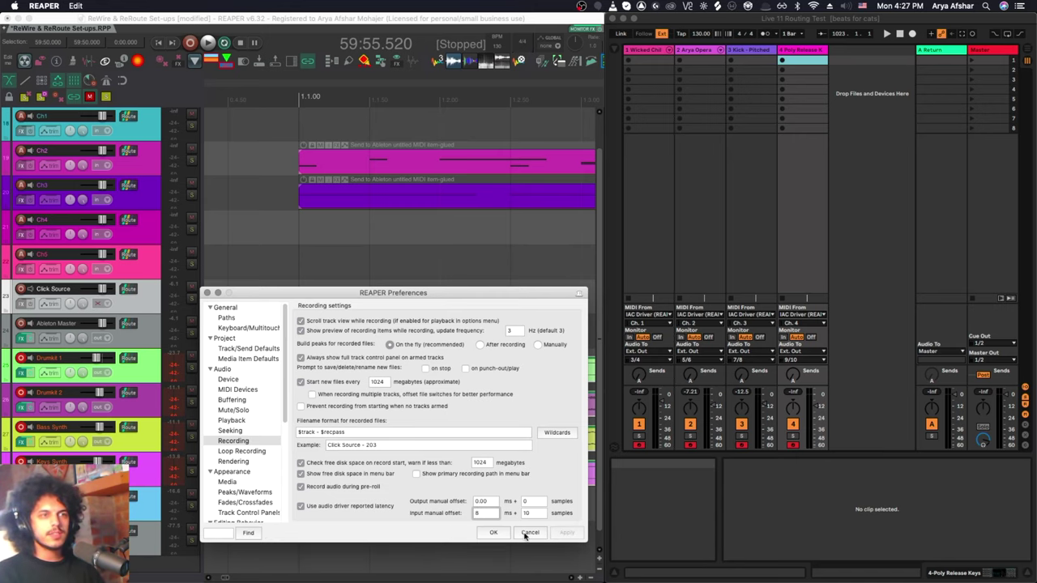
left_click(493, 532)
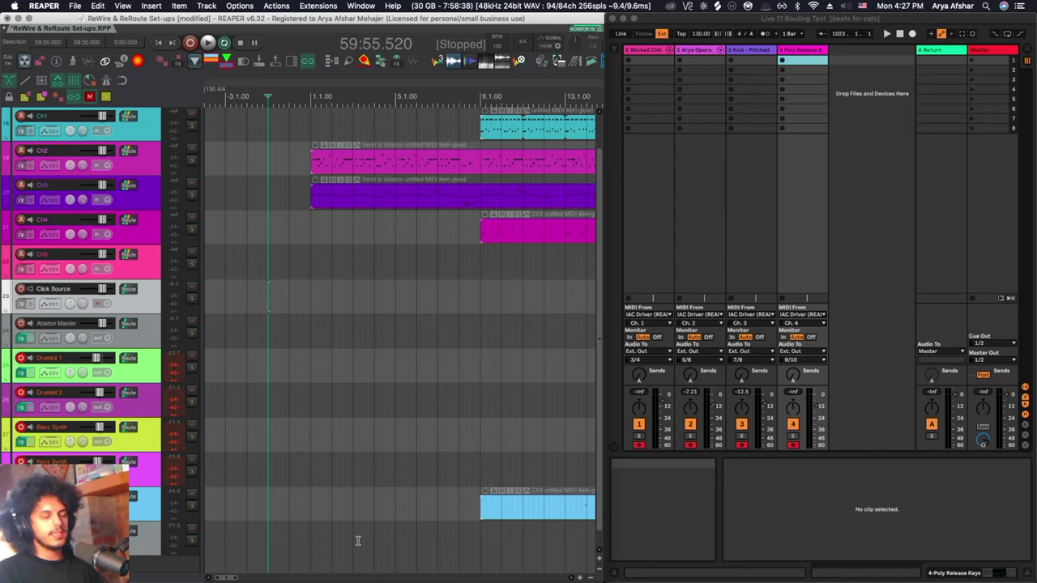
Step: Record a short test take from just before bar 1 and zoom in to check its timing
left_click(285, 334)
key("super+r")
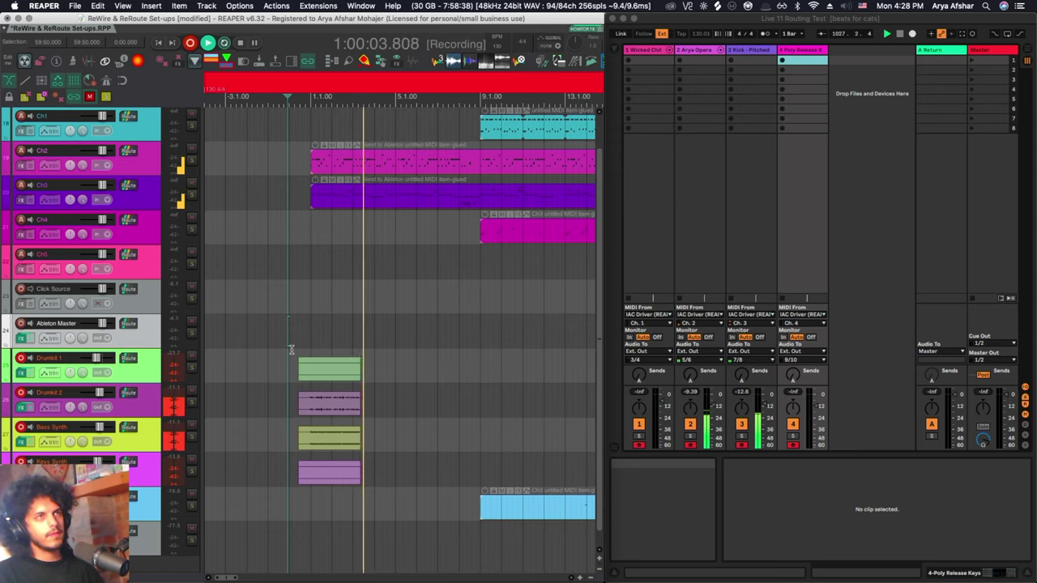
key("space")
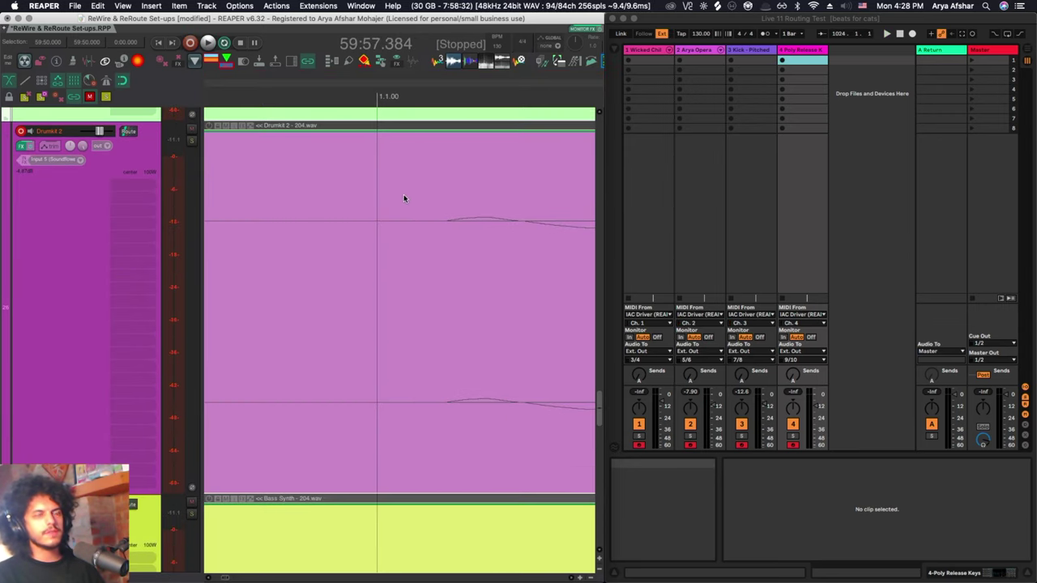
scroll(425, 265, "up", 2)
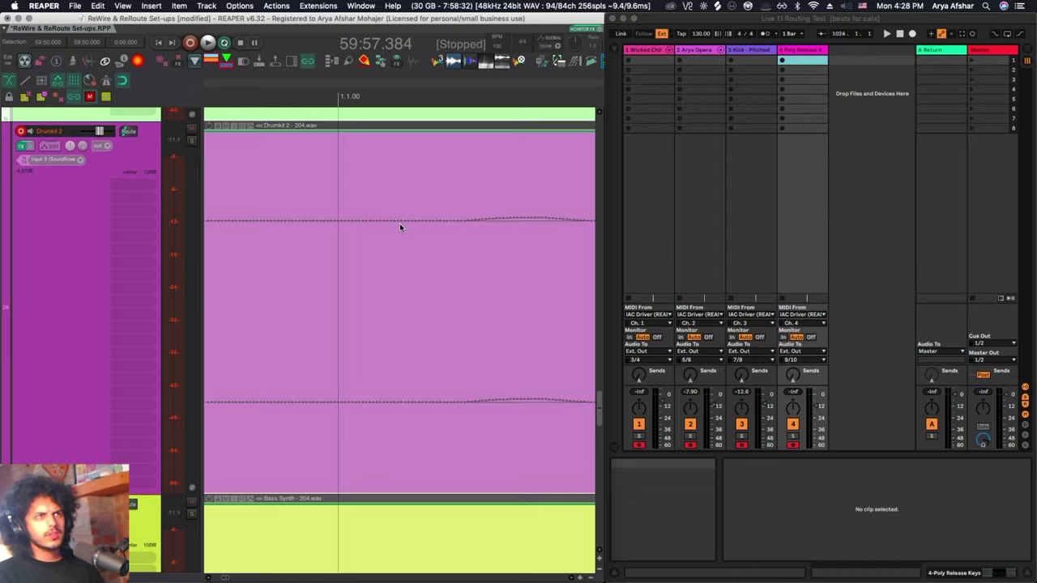
scroll(397, 349, "down", 5)
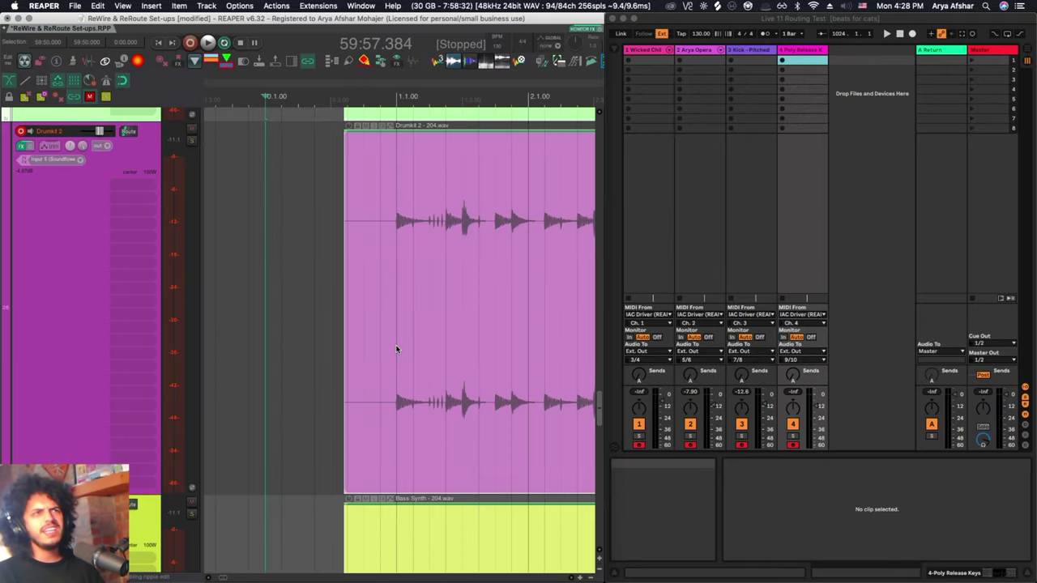
scroll(396, 350, "down", 1)
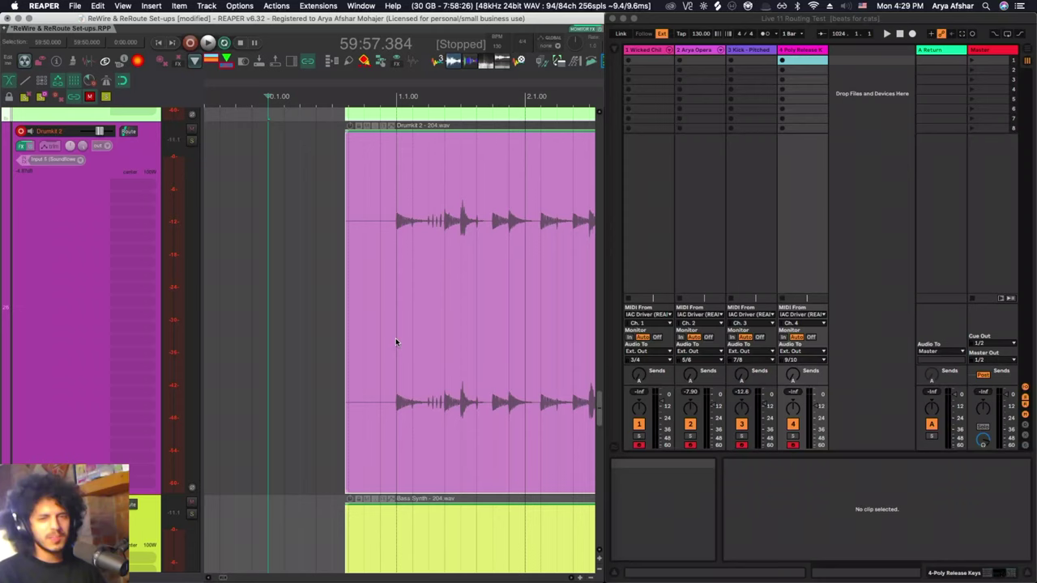
Step: Add a 10-sample input offset in the Recording preferences and close them
key("super+comma")
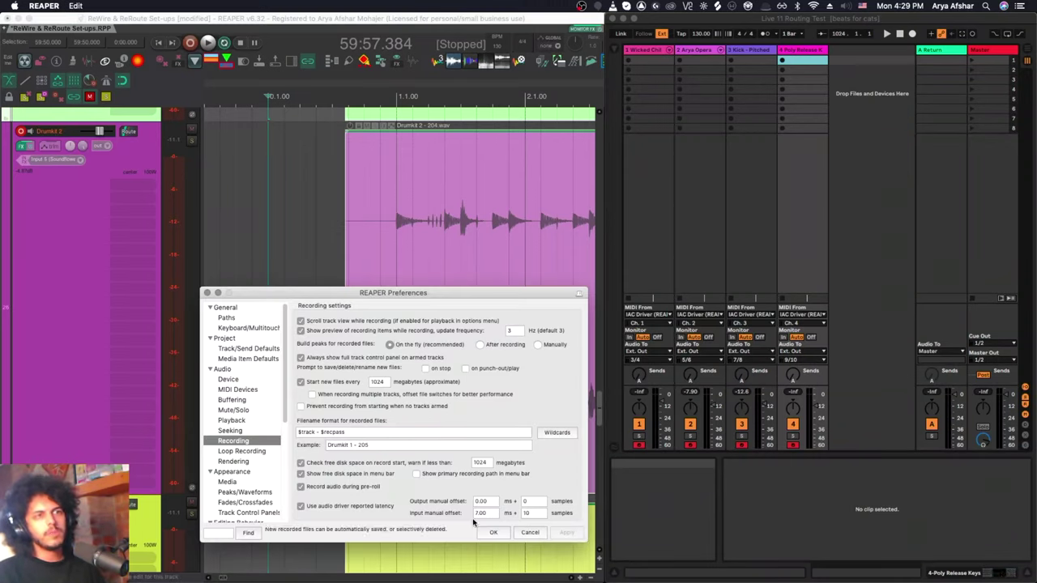
left_click(527, 513)
type("10")
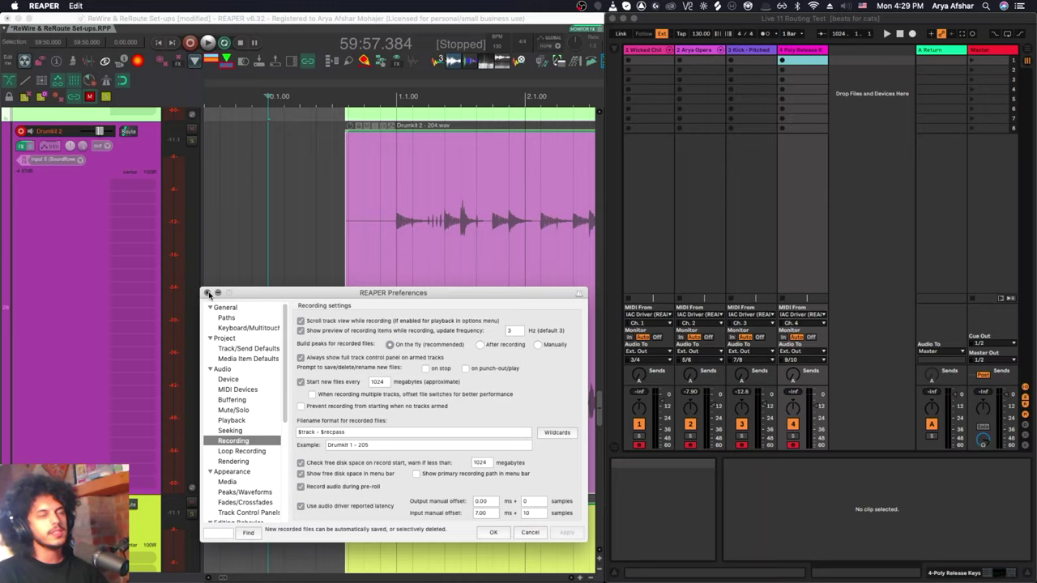
left_click(208, 294)
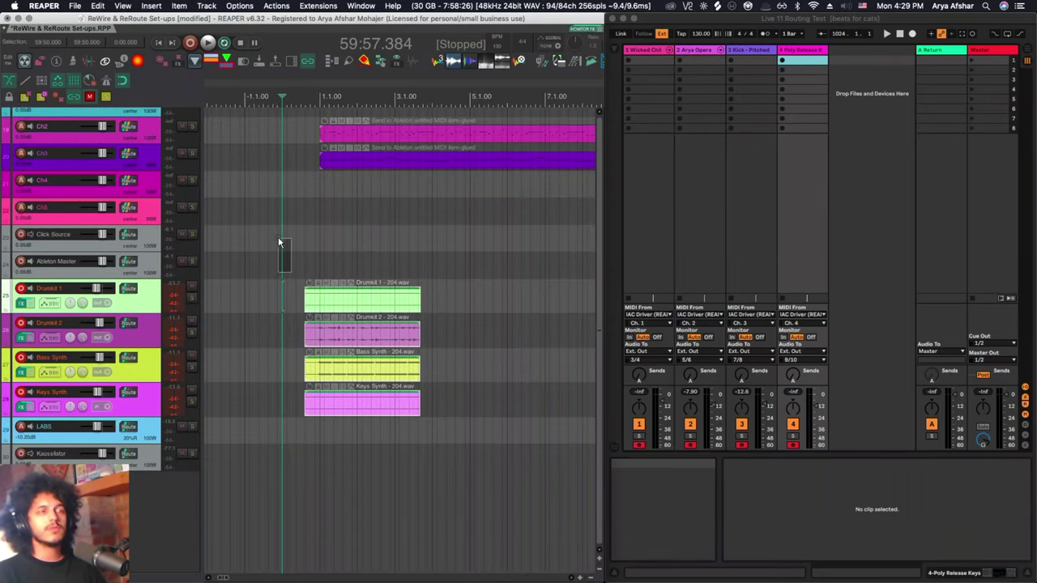
Step: Deselect the newly recorded items
left_click_drag(278, 238, 280, 254)
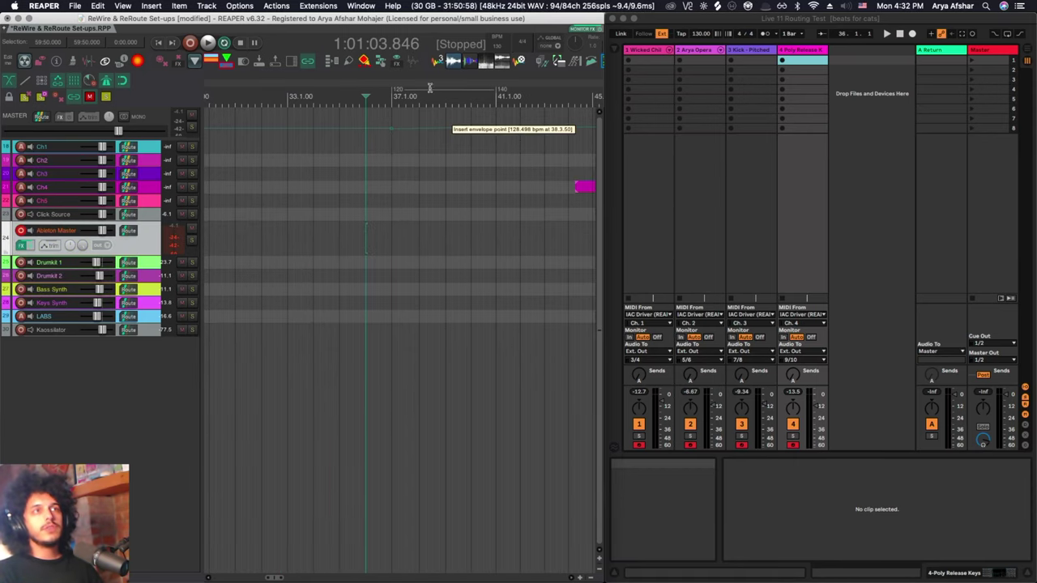
Step: Turn on Ableton's metronome and play from bar 33 through the tempo ramp
scroll(381, 145, "up", 5)
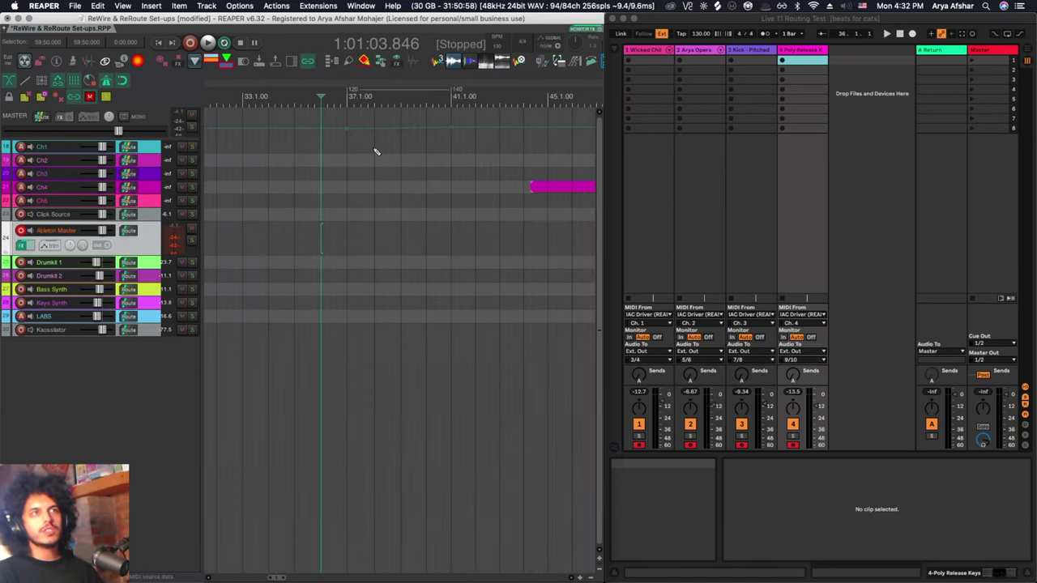
left_click(764, 34)
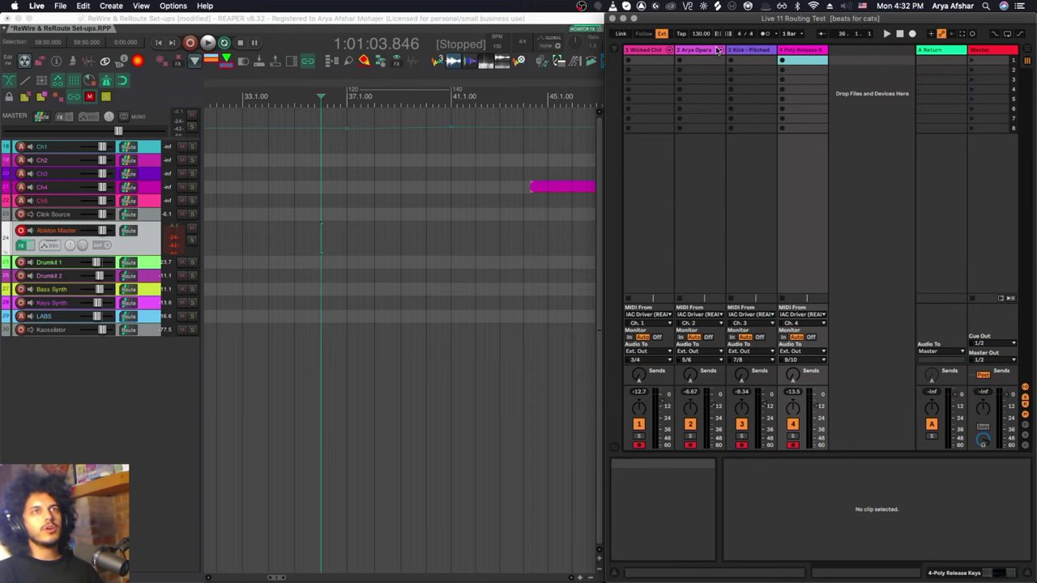
left_click_drag(243, 97, 349, 97)
scroll(391, 282, "right", 2)
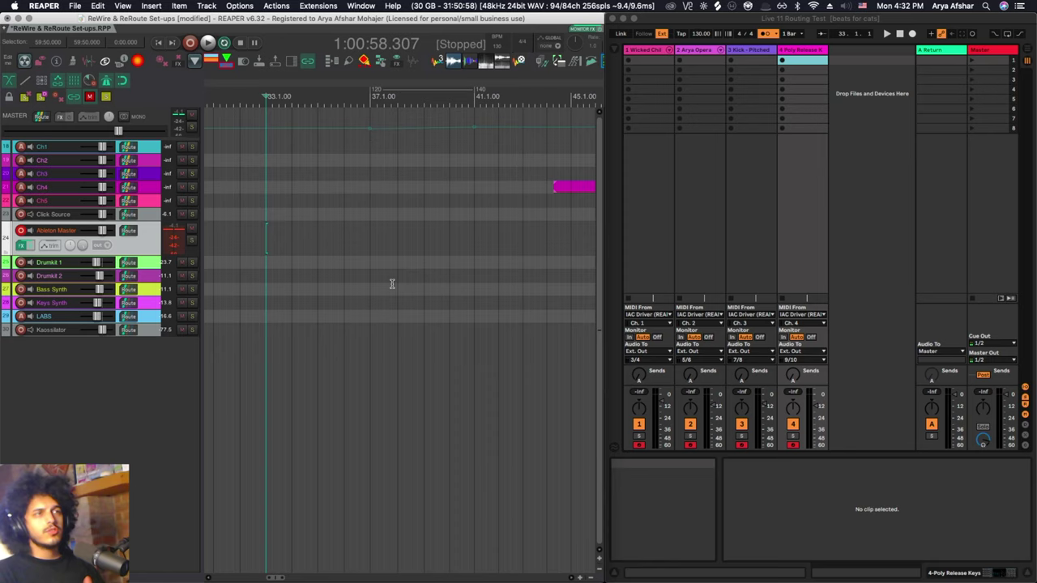
key("space")
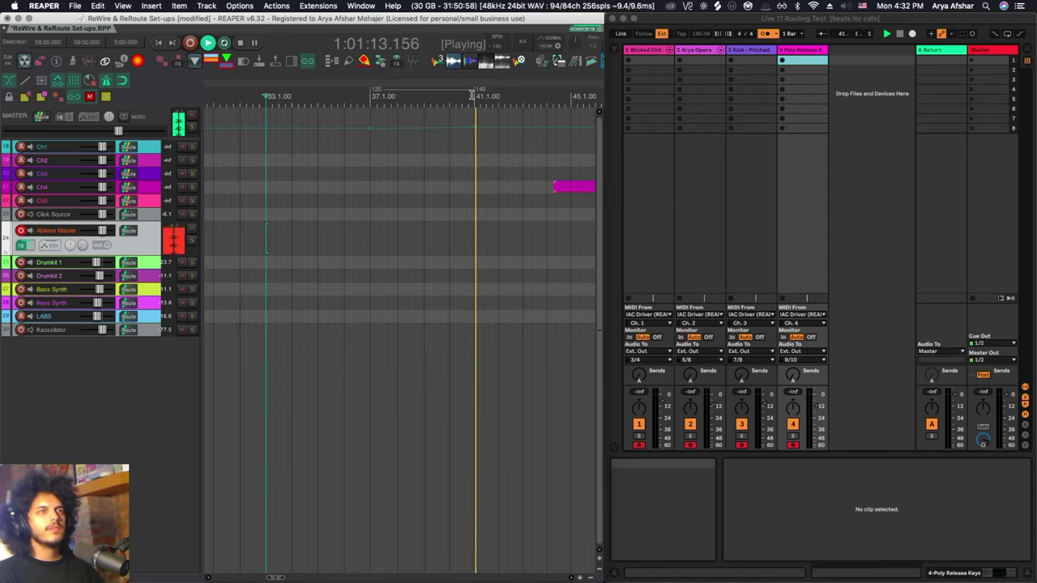
scroll(397, 247, "right", 3)
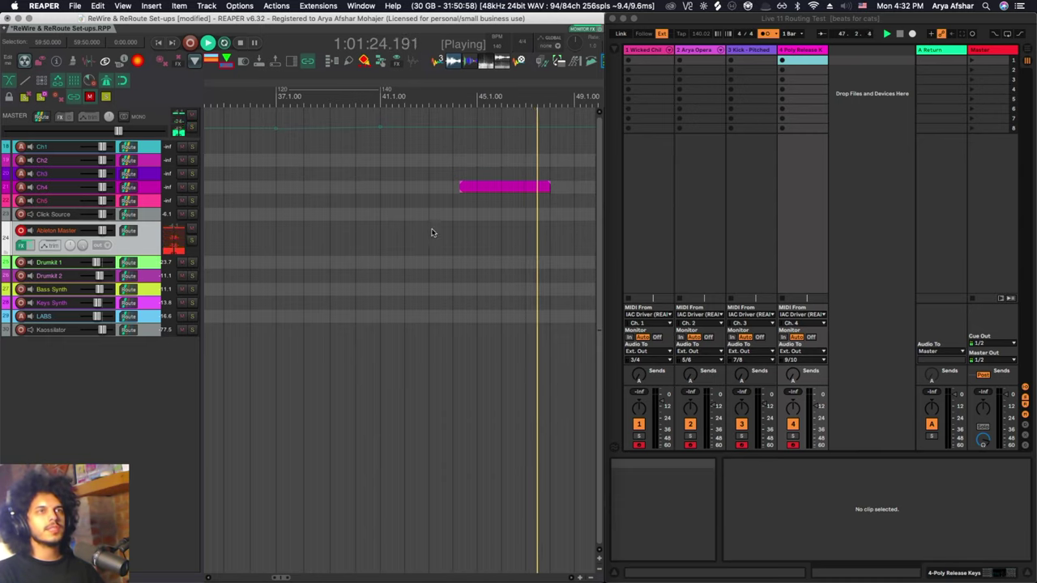
scroll(454, 211, "right", 5)
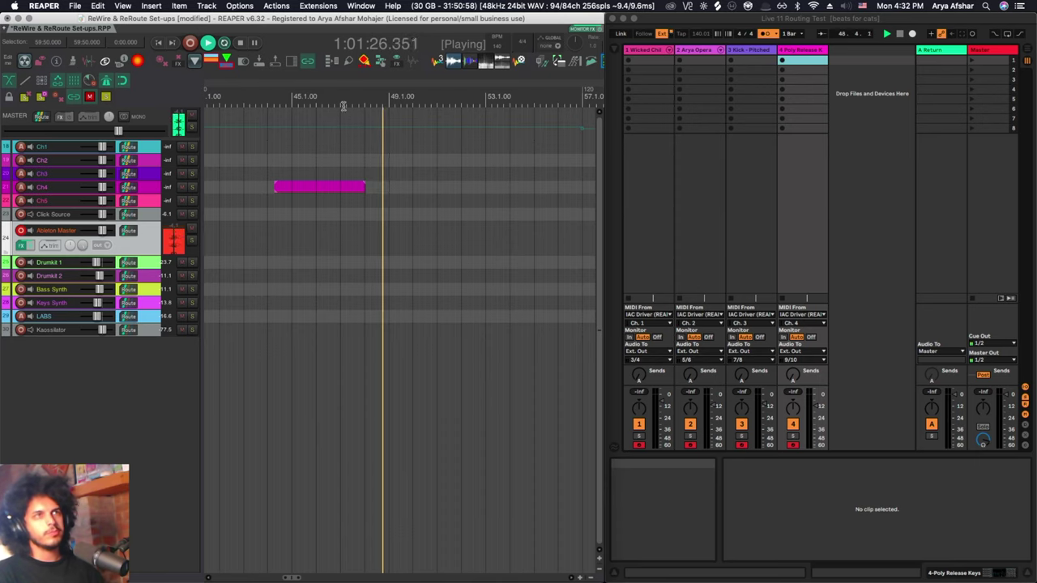
key("space")
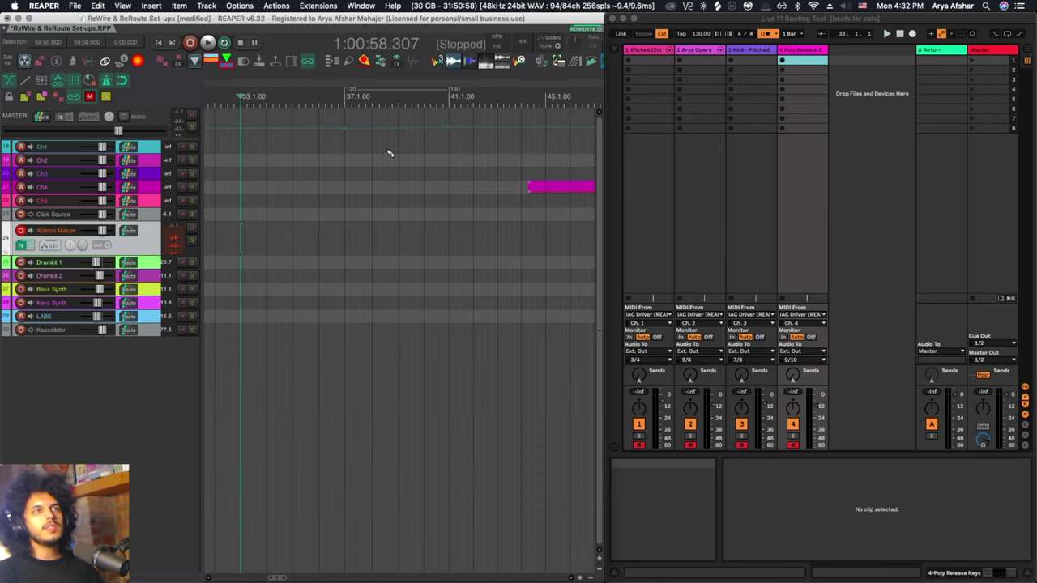
scroll(390, 153, "up", 2)
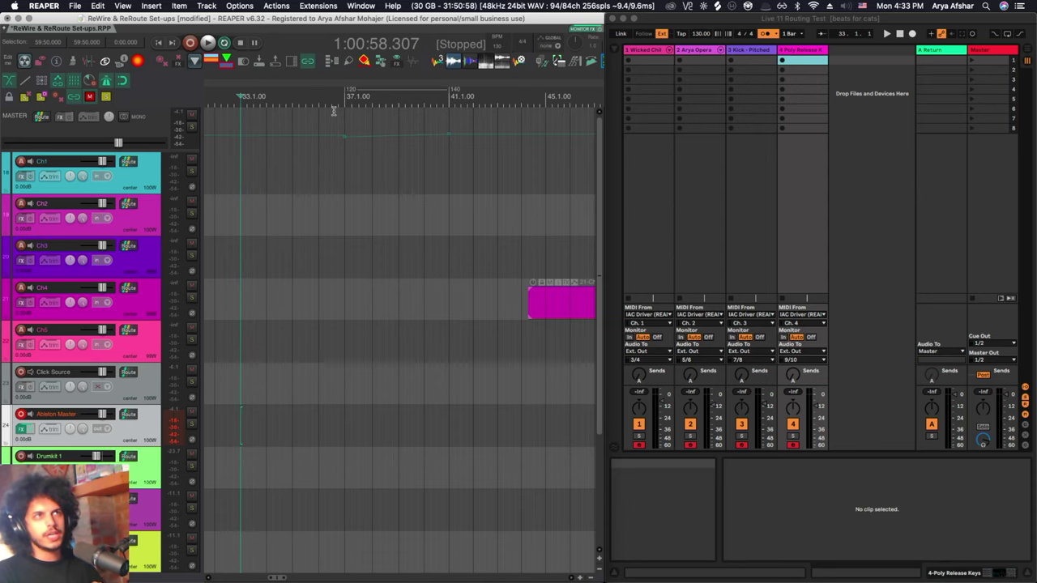
scroll(349, 106, "up", 5)
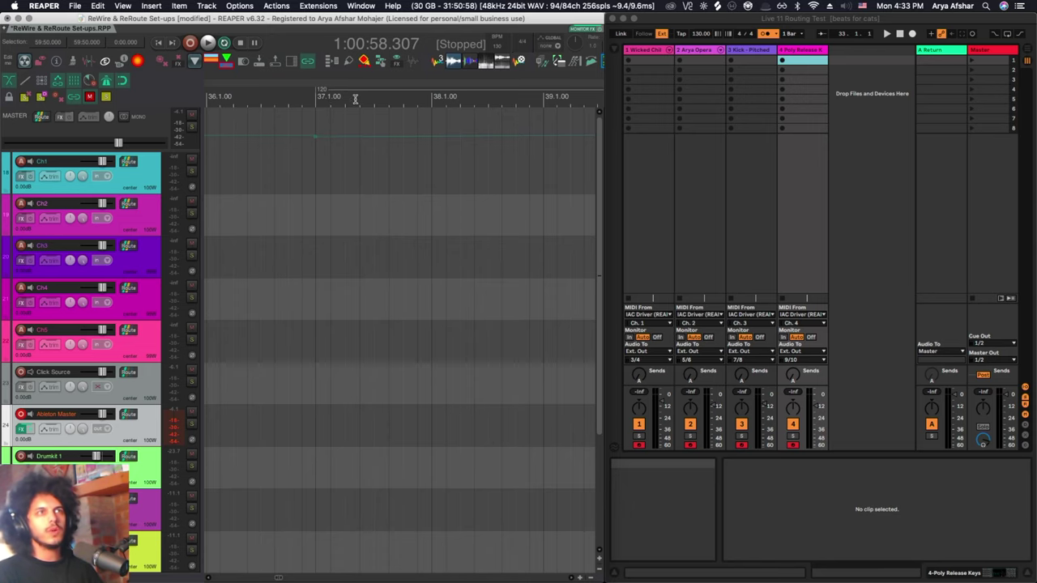
scroll(392, 201, "down", 1)
scroll(454, 185, "down", 6)
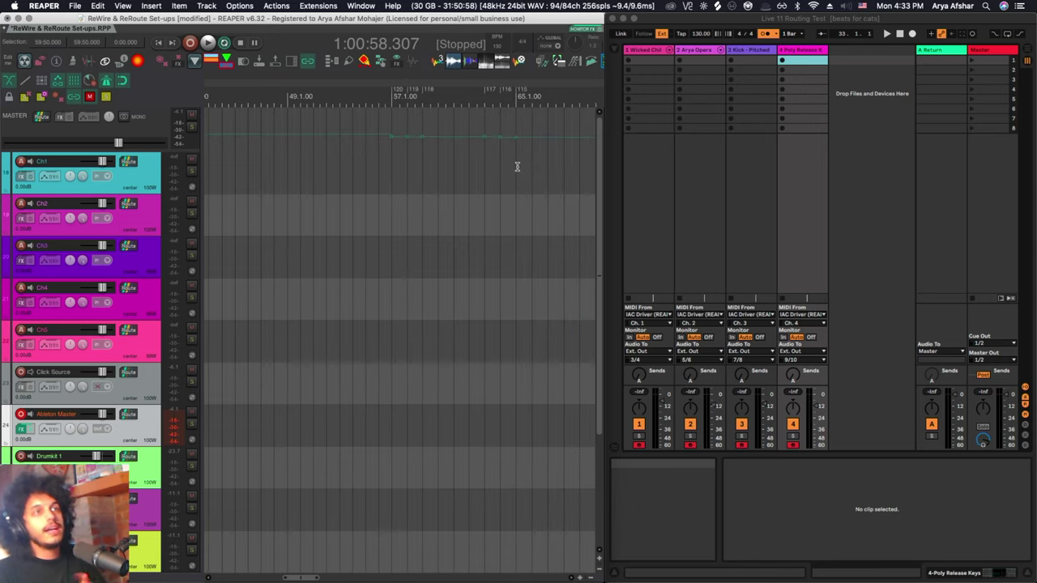
scroll(401, 104, "up", 3)
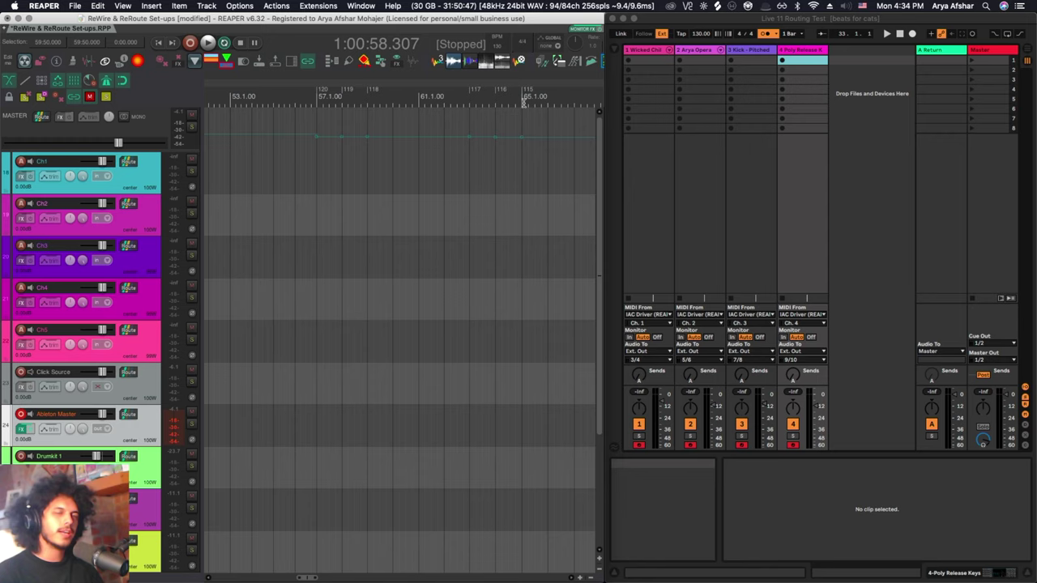
scroll(410, 232, "right", 3)
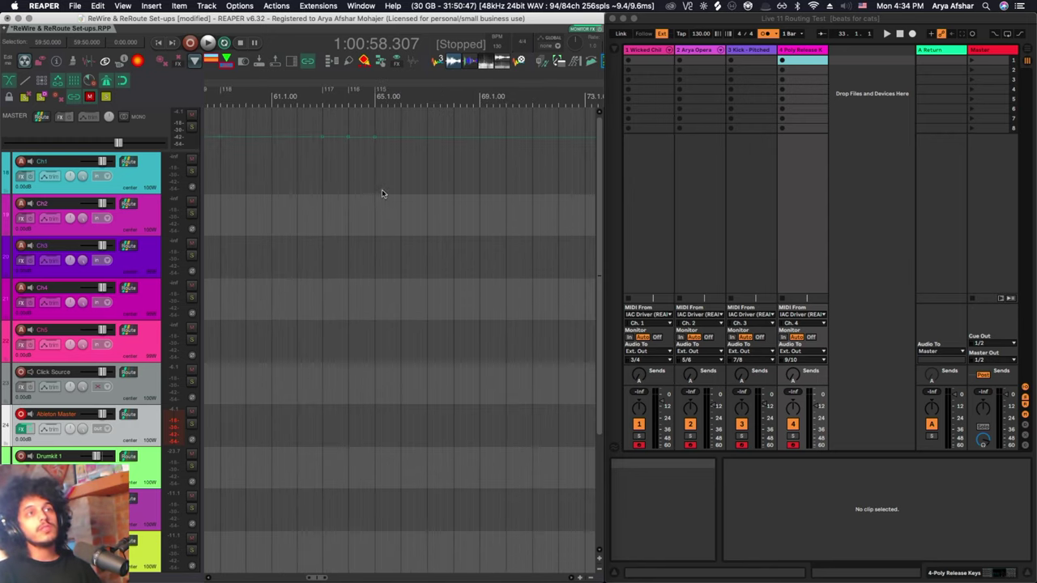